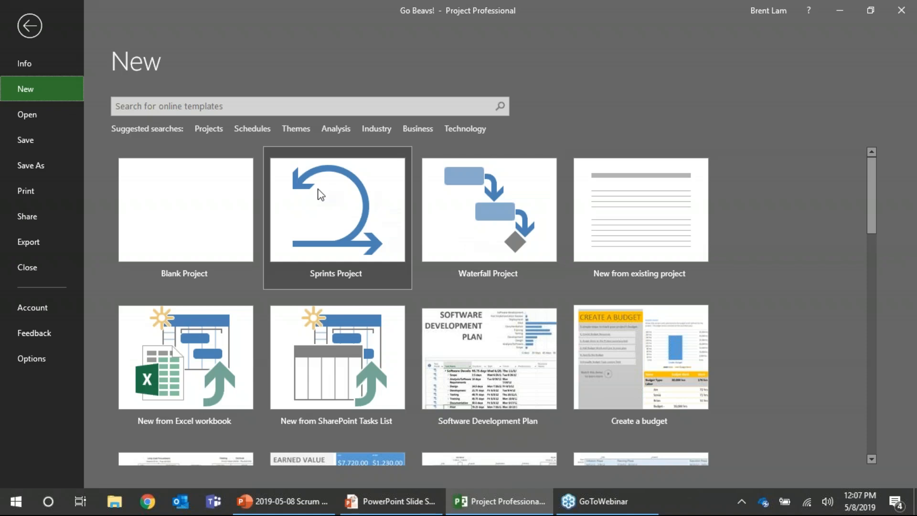
Create a new project from the Sprints Project template and show it as a Gantt Chart
{"action": "double_click", "coordinate": [341, 218]}
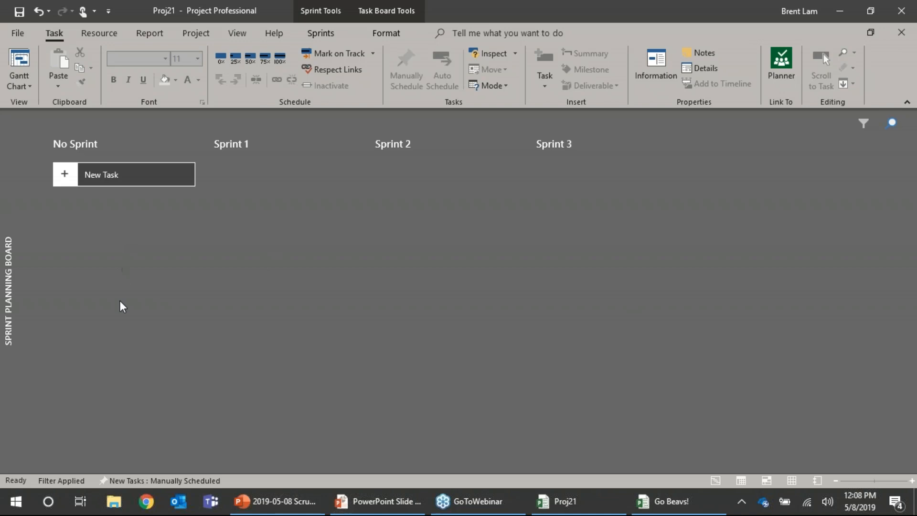
{"action": "left_click", "coordinate": [21, 63]}
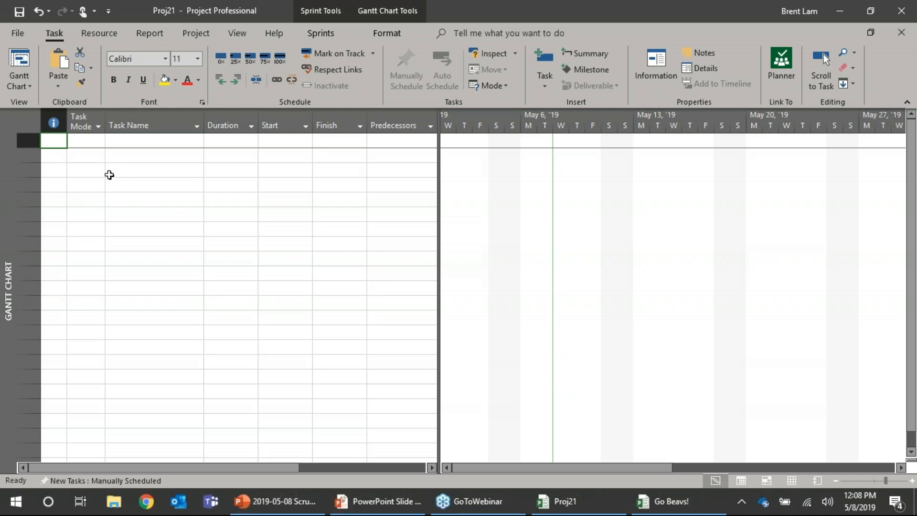
Enable the Entry bar in the project's display options
{"action": "left_click", "coordinate": [21, 33]}
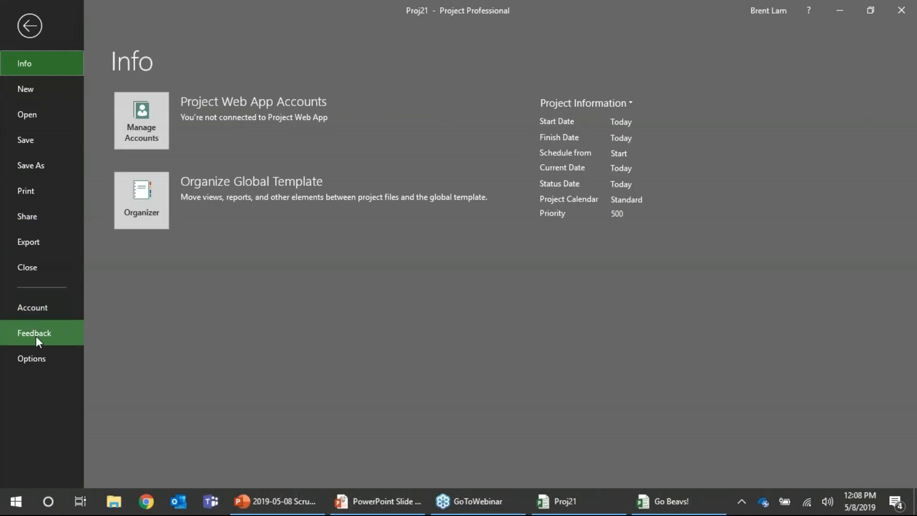
{"action": "left_click", "coordinate": [38, 356]}
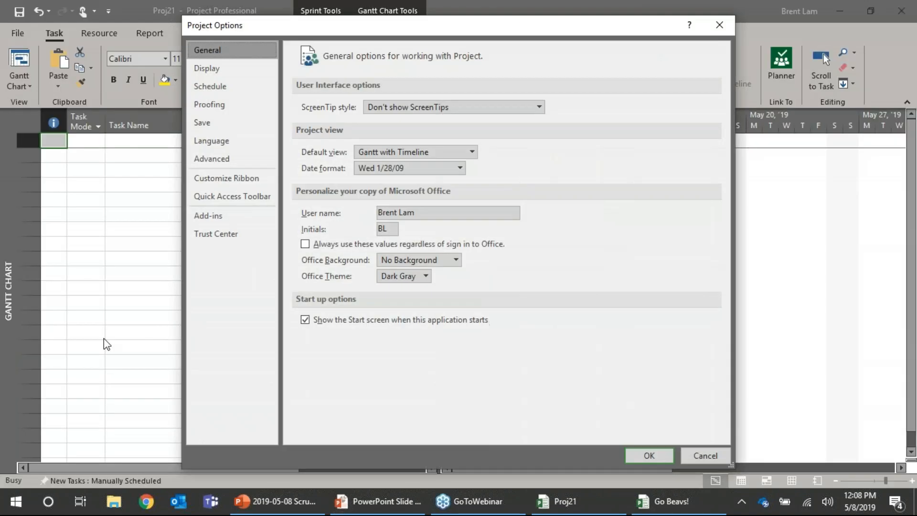
{"action": "left_click", "coordinate": [212, 72]}
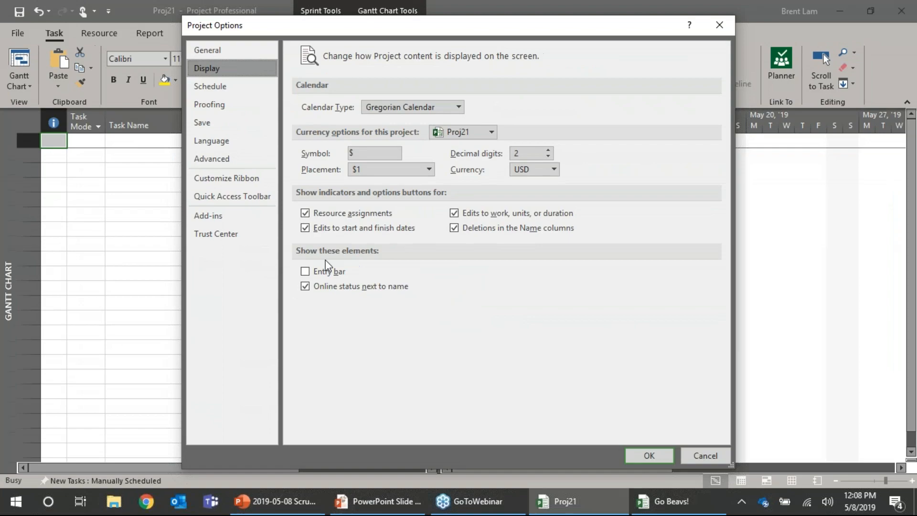
{"action": "left_click", "coordinate": [278, 269]}
{"action": "left_click", "coordinate": [641, 458]}
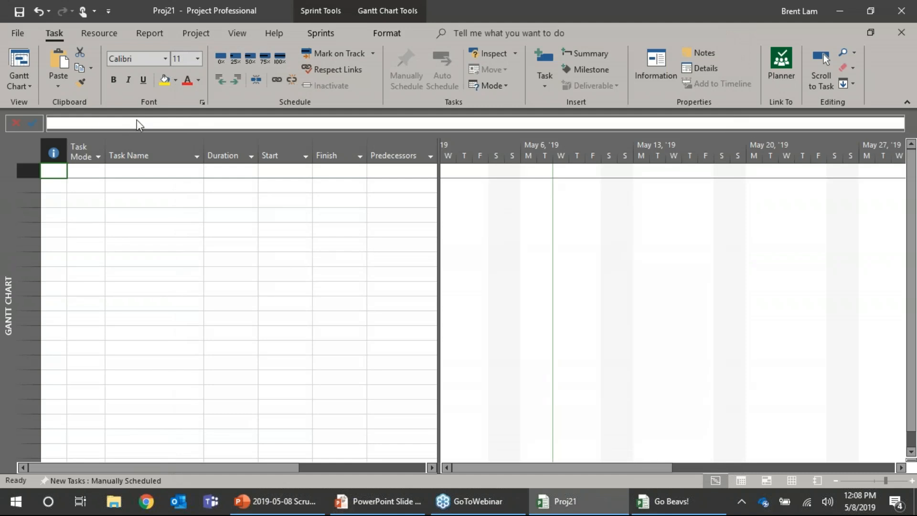
Try the entry bar with the test text "fjakdjak;ld" as the second row's task name, and clear that text
{"action": "left_click", "coordinate": [160, 188]}
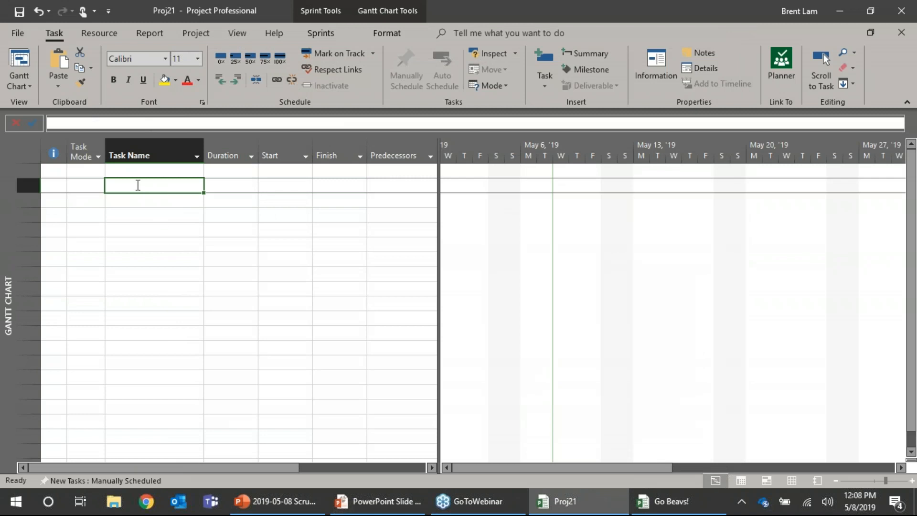
{"action": "left_click", "coordinate": [106, 122]}
{"action": "type", "text": "fjakdjak;ld"}
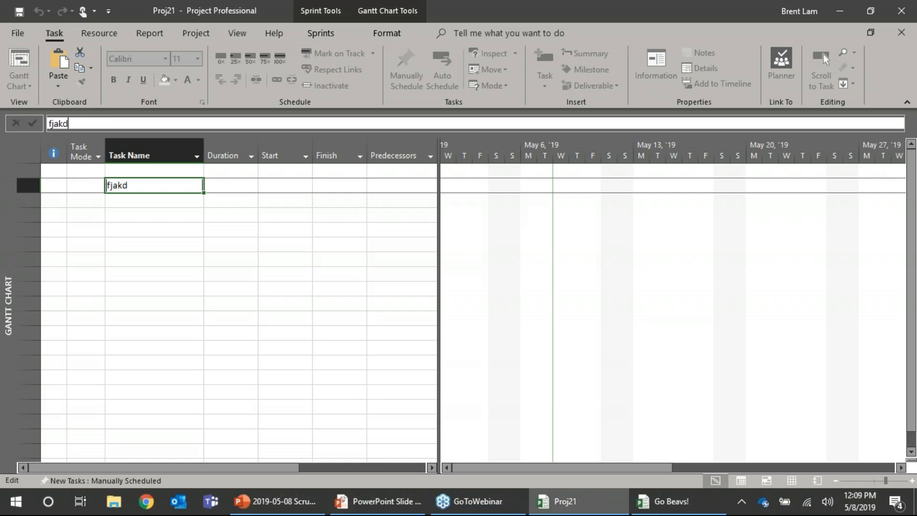
{"action": "key", "text": "BackSpace"}
{"action": "key", "text": "BackSpace"}
{"action": "key", "text": "BackSpace"}
{"action": "key", "text": "BackSpace"}
{"action": "key", "text": "BackSpace"}
{"action": "key", "text": "BackSpace"}
{"action": "key", "text": "BackSpace"}
{"action": "key", "text": "BackSpace"}
{"action": "key", "text": "BackSpace"}
{"action": "key", "text": "BackSpace"}
{"action": "key", "text": "BackSpace"}
{"action": "left_click", "coordinate": [146, 228]}
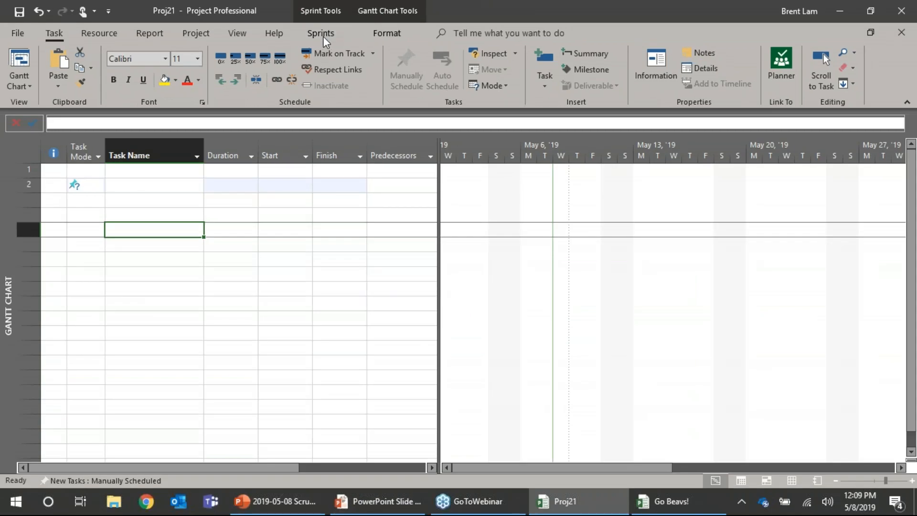
Open the sprint management settings and set Sprint 1's length to 4w
{"action": "left_click", "coordinate": [332, 58]}
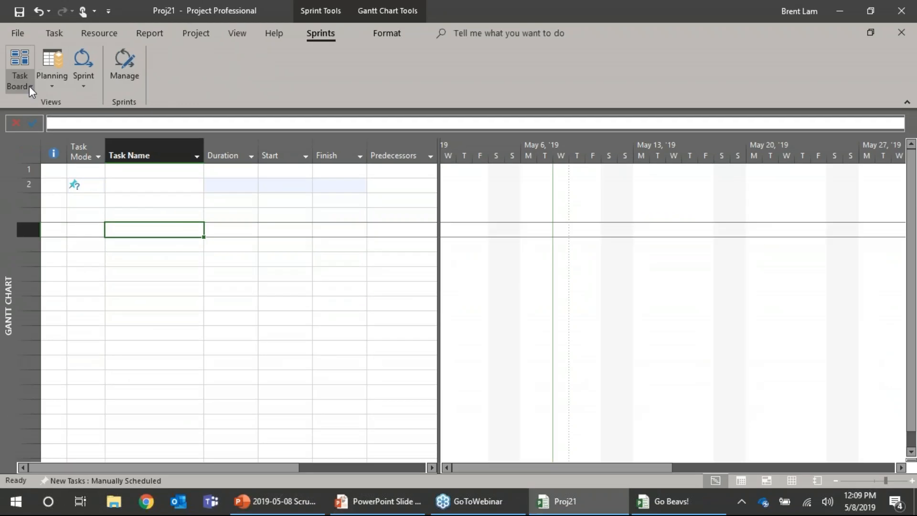
{"action": "left_click", "coordinate": [30, 86]}
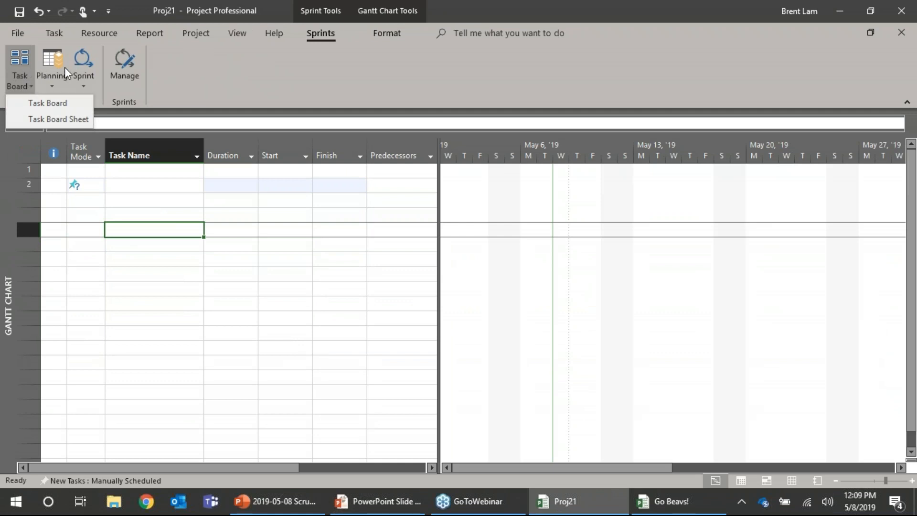
{"action": "left_click", "coordinate": [231, 84]}
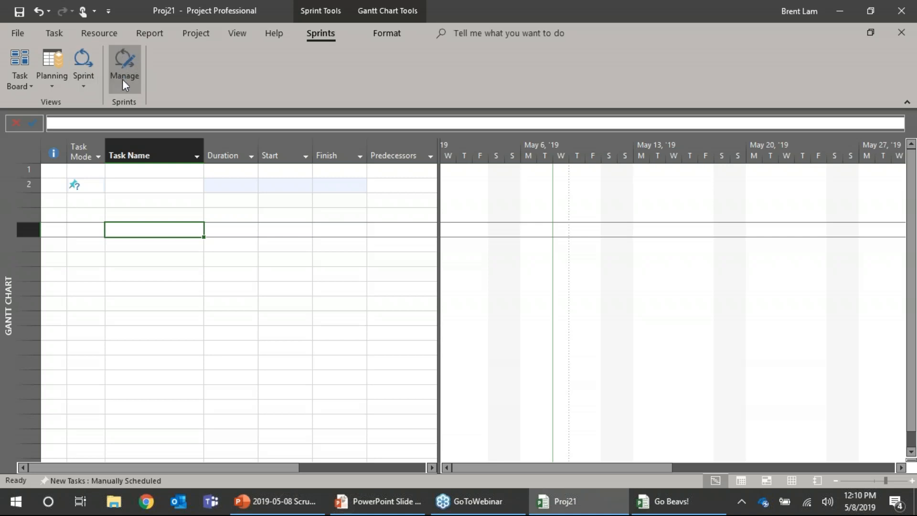
{"action": "left_click", "coordinate": [125, 61]}
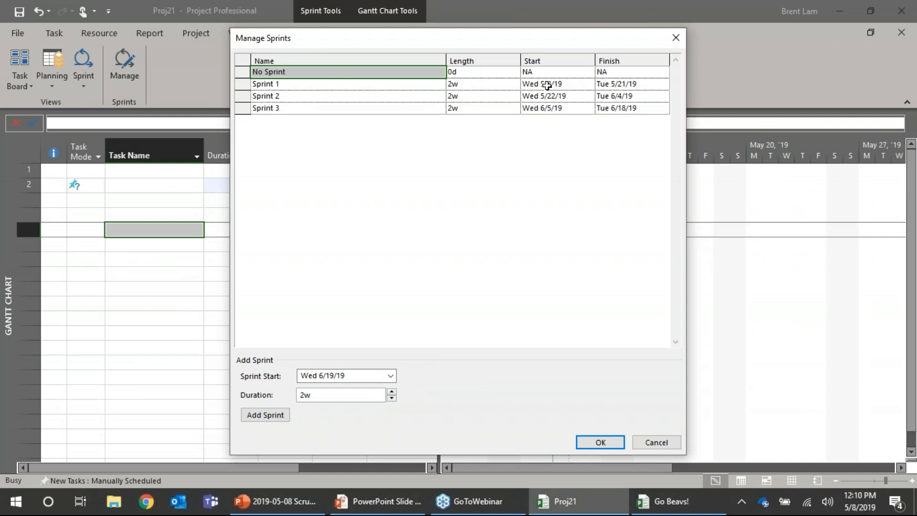
{"action": "left_click", "coordinate": [566, 84]}
{"action": "left_click", "coordinate": [588, 85]}
{"action": "left_click", "coordinate": [588, 85]}
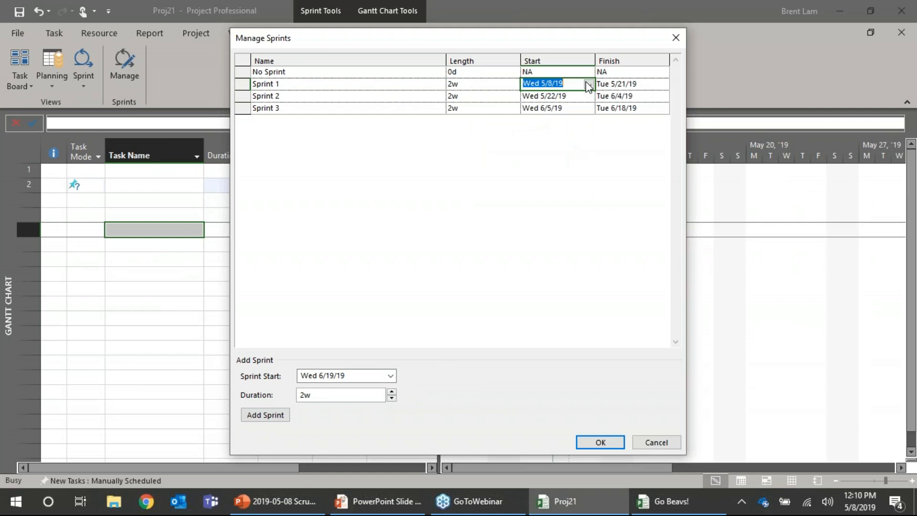
{"action": "left_click", "coordinate": [472, 84]}
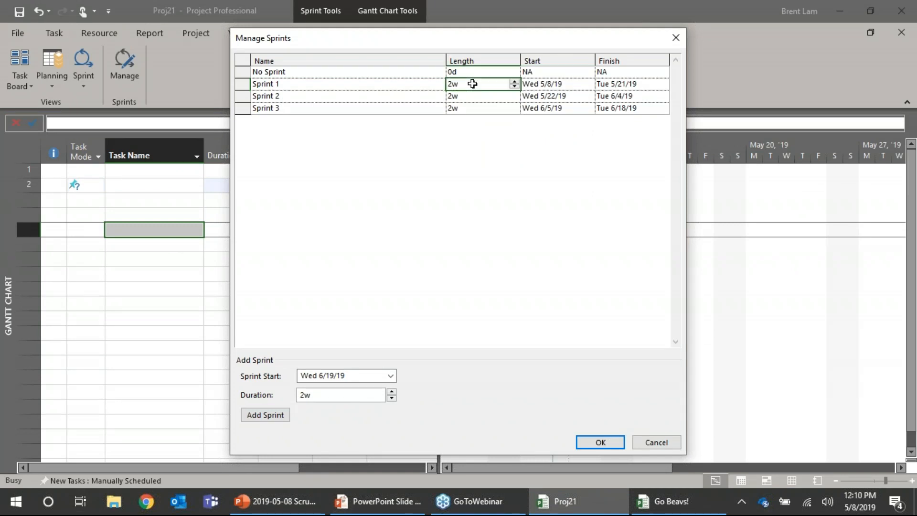
{"action": "left_click", "coordinate": [514, 82]}
{"action": "type", "text": "4w"}
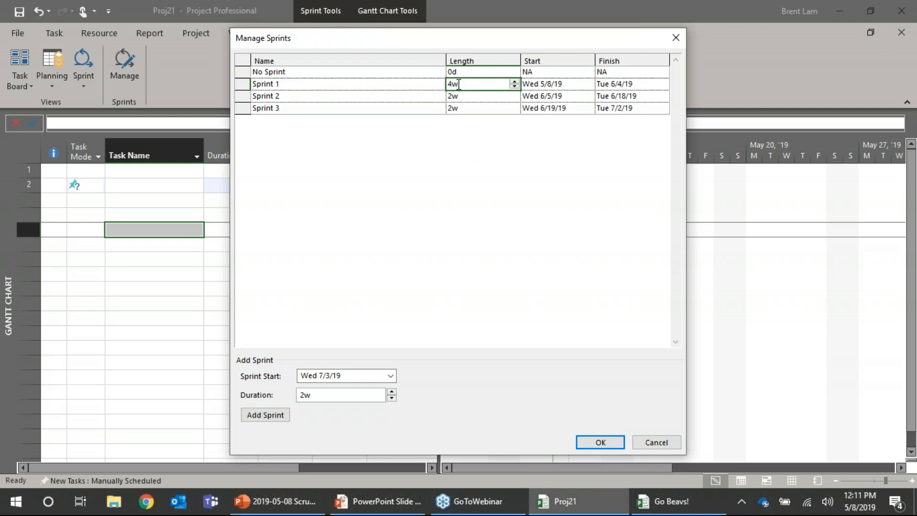
Set Sprint 1's start date to Mon 5/6/19 and save the sprint settings
{"action": "left_click", "coordinate": [570, 84]}
{"action": "left_click", "coordinate": [588, 85]}
{"action": "left_click", "coordinate": [499, 132]}
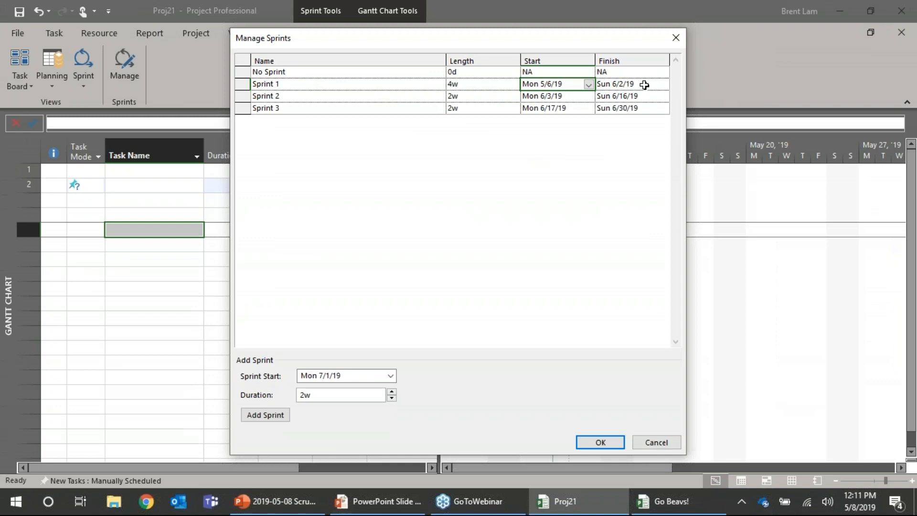
{"action": "left_click", "coordinate": [283, 84]}
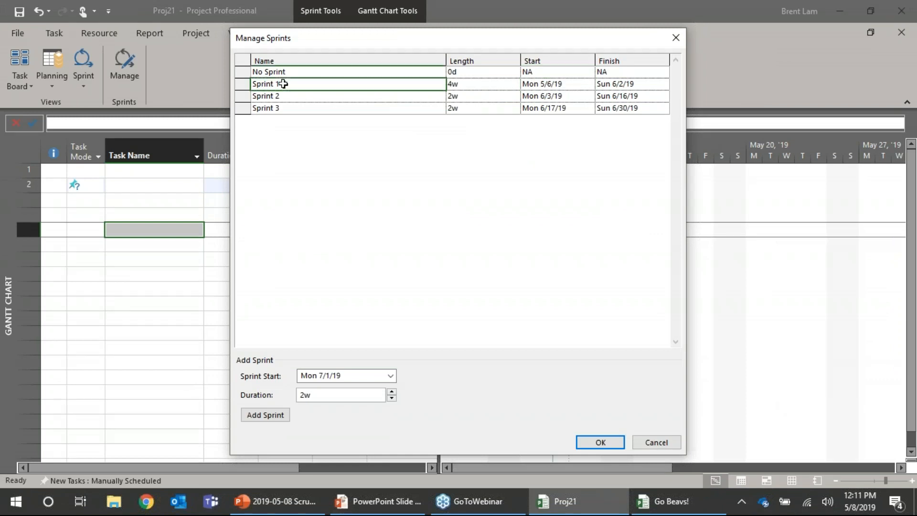
{"action": "key", "text": "BackSpace"}
{"action": "key", "text": "Escape"}
{"action": "left_click", "coordinate": [459, 85]}
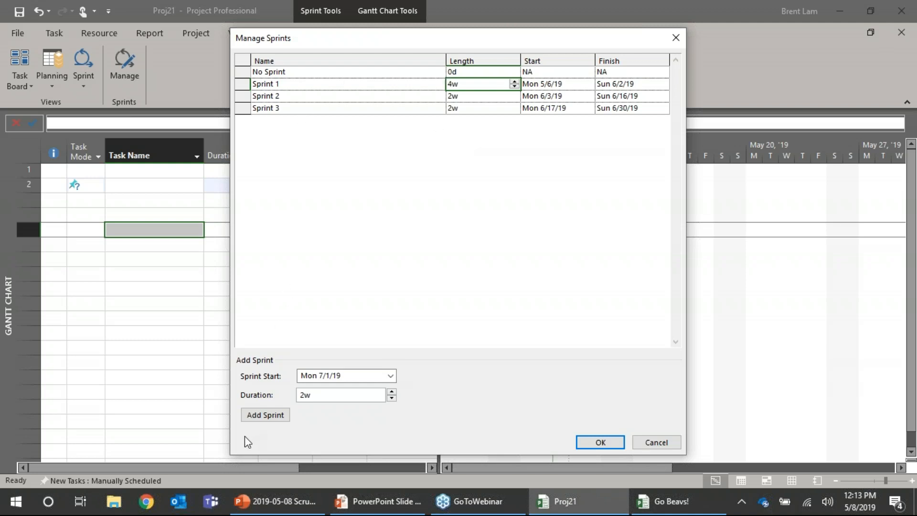
{"action": "left_click", "coordinate": [596, 442]}
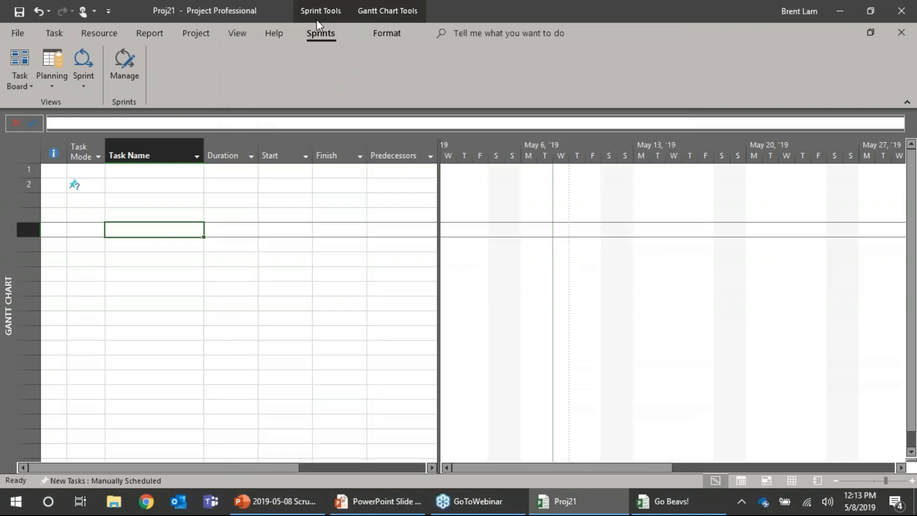
Compare the new project's tasks in the Task Board and Task Board Sheet views
{"action": "left_click", "coordinate": [18, 60]}
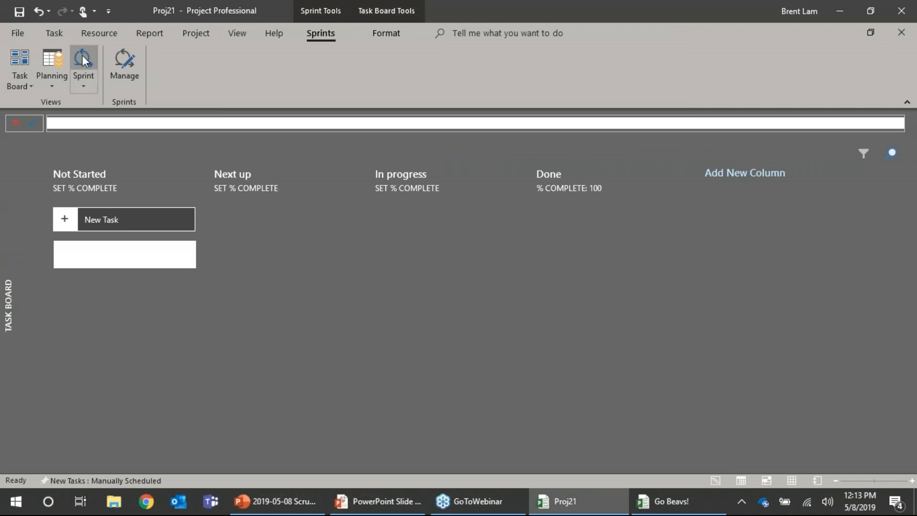
{"action": "left_click", "coordinate": [29, 88]}
{"action": "left_click", "coordinate": [35, 118]}
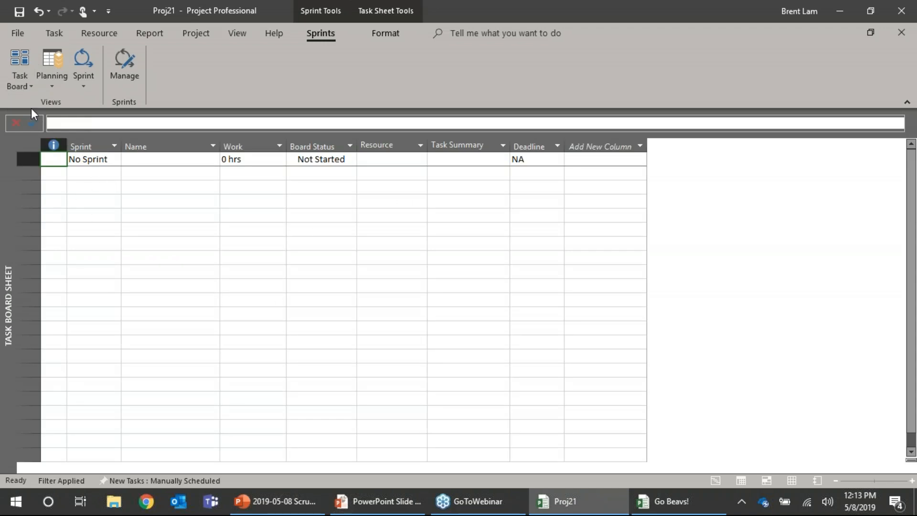
{"action": "left_click", "coordinate": [19, 60]}
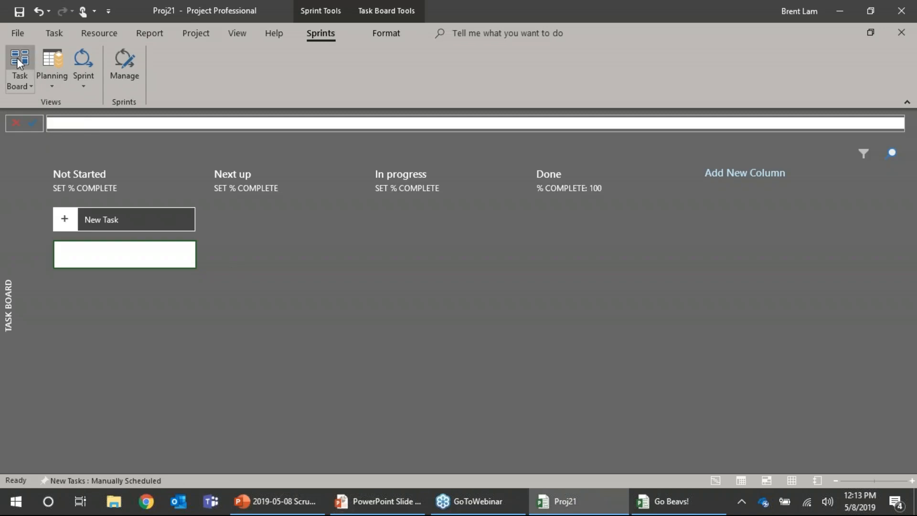
{"action": "left_click", "coordinate": [30, 89]}
{"action": "left_click", "coordinate": [35, 120]}
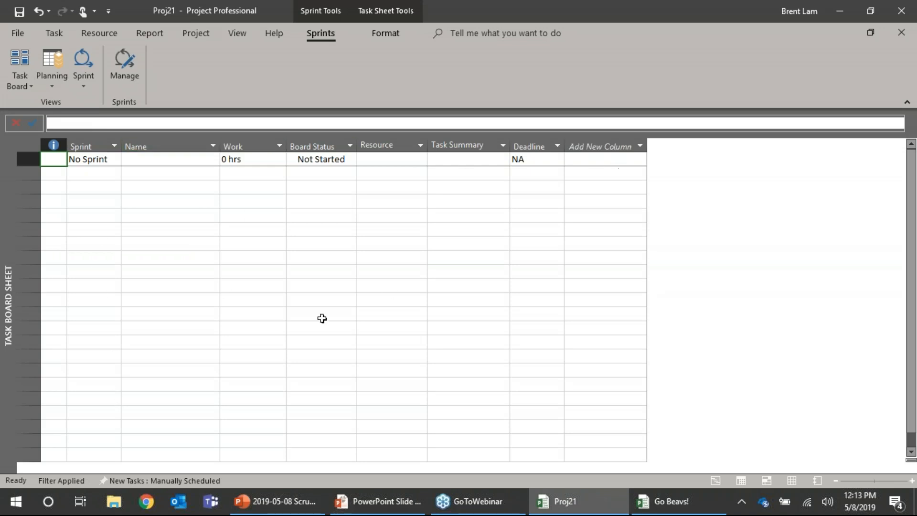
Switch to the Go Beavs! project and show its backlog in the Task Board Sheet view
{"action": "left_click", "coordinate": [672, 501]}
{"action": "left_click", "coordinate": [678, 502]}
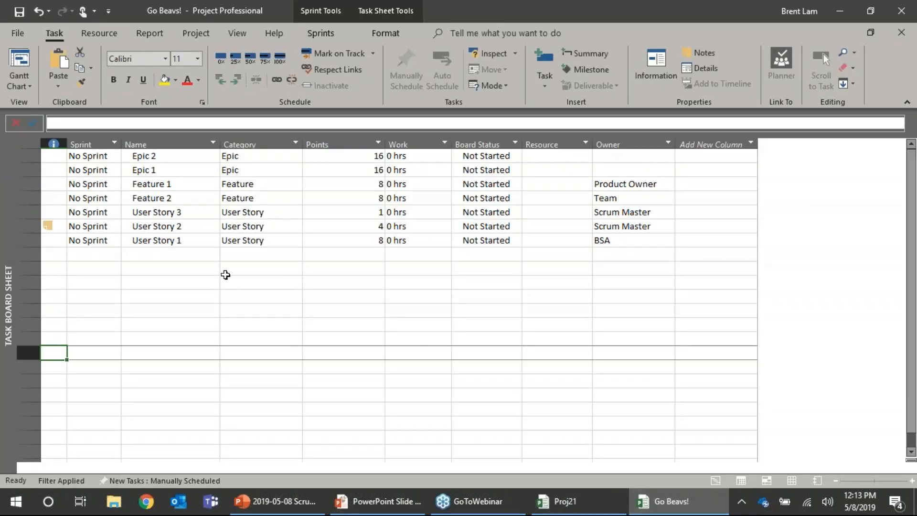
{"action": "left_click", "coordinate": [321, 33]}
{"action": "left_click", "coordinate": [20, 79]}
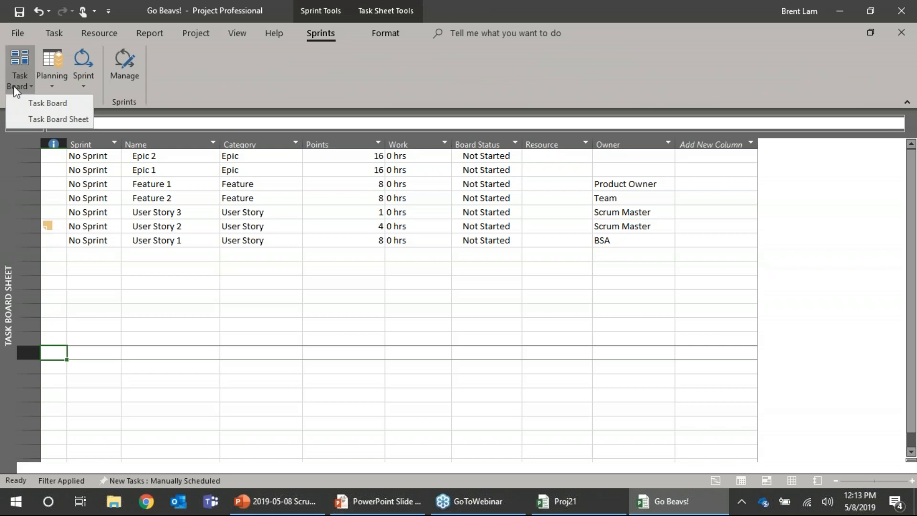
{"action": "left_click", "coordinate": [35, 119]}
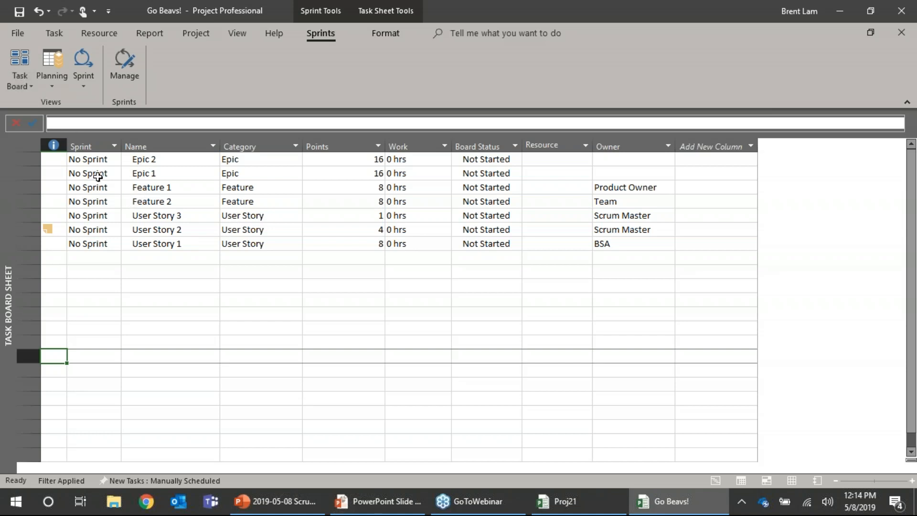
View the backlog cards on the Task Board, select the Epic 1 card, and return to the Task Board Sheet
{"action": "left_click", "coordinate": [19, 66]}
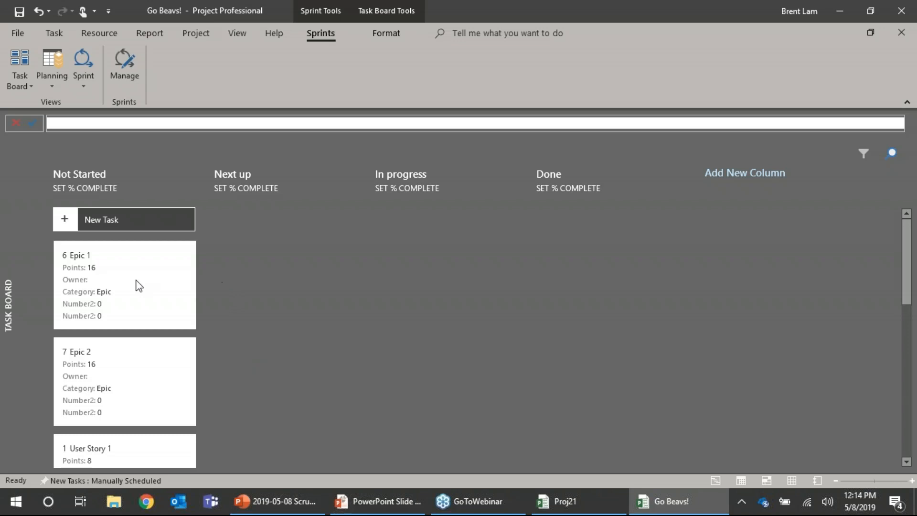
{"action": "mouse_move", "coordinate": [140, 284]}
{"action": "left_mouse_down"}
{"action": "mouse_move", "coordinate": [589, 263]}
{"action": "mouse_move", "coordinate": [443, 280]}
{"action": "mouse_move", "coordinate": [160, 268]}
{"action": "mouse_move", "coordinate": [144, 276]}
{"action": "left_mouse_up"}
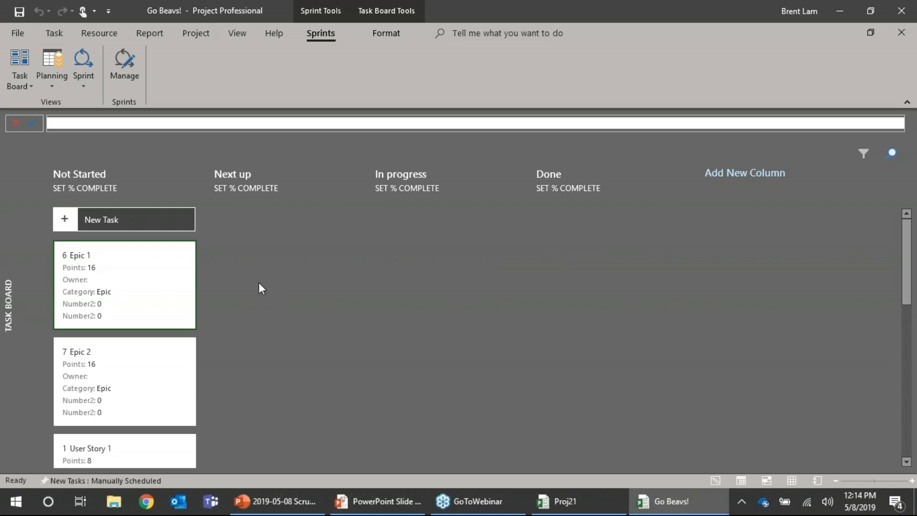
{"action": "left_click", "coordinate": [19, 85]}
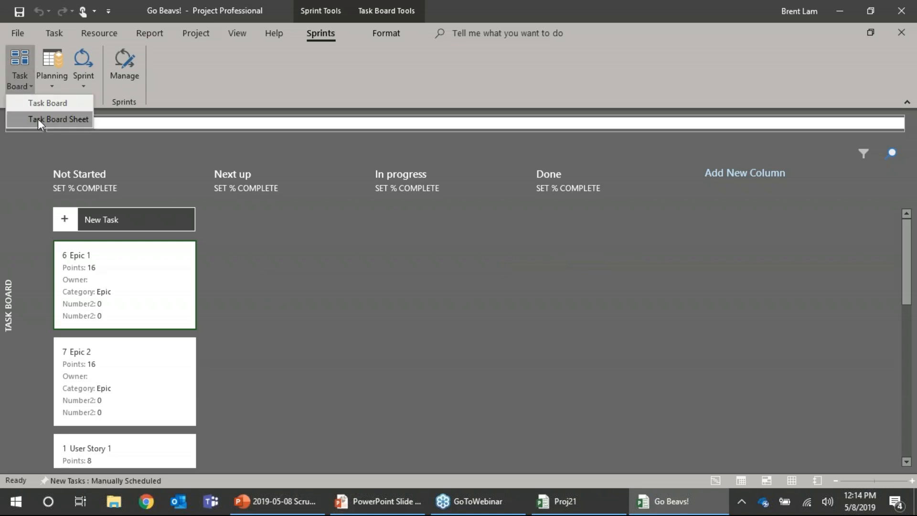
{"action": "left_click", "coordinate": [38, 118]}
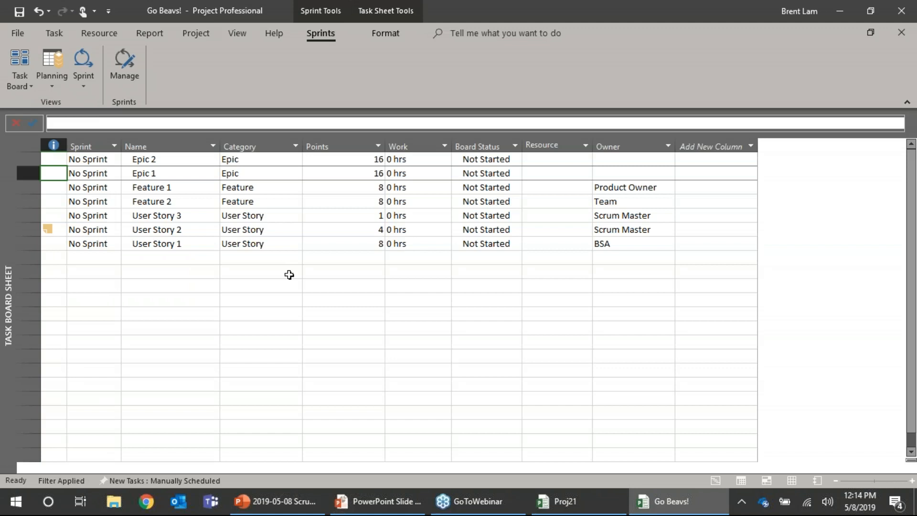
Review the fields available for a new column and the Points options for Epic 2, without changing either
{"action": "left_click", "coordinate": [752, 149]}
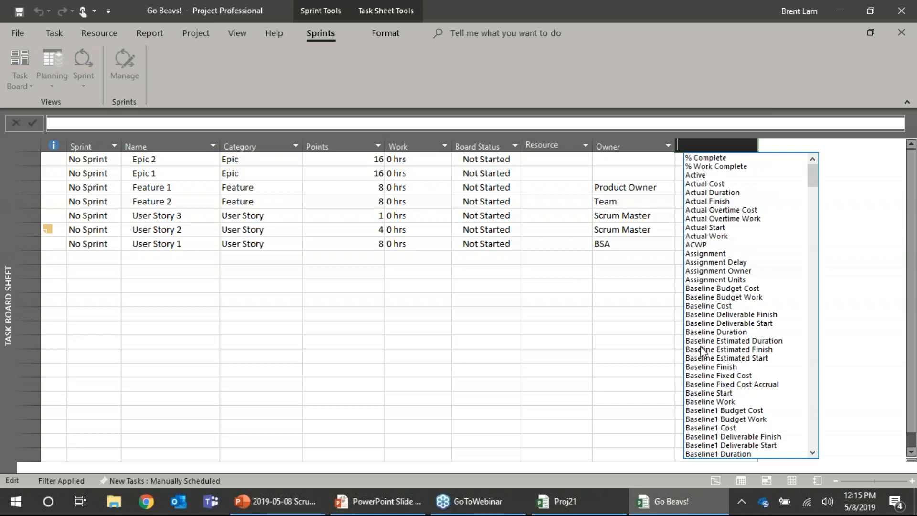
{"action": "left_click", "coordinate": [641, 314]}
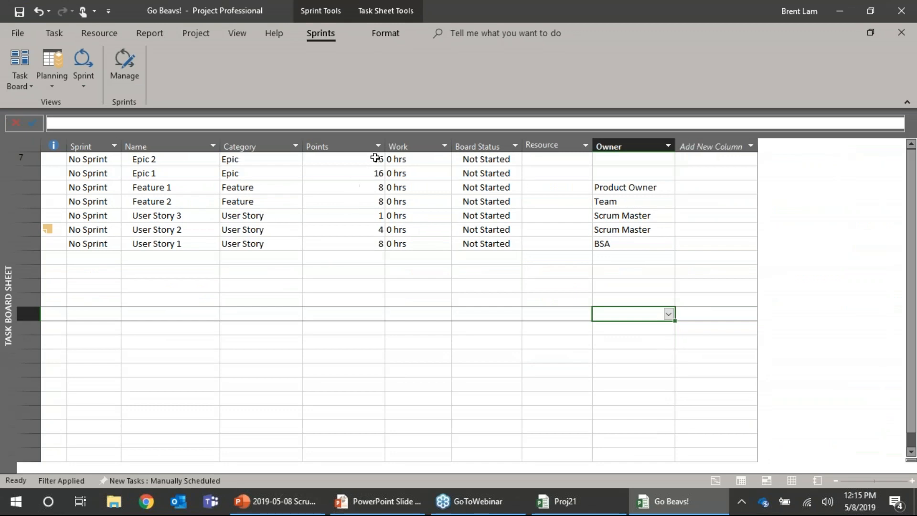
{"action": "left_click", "coordinate": [347, 159]}
{"action": "left_click", "coordinate": [378, 159]}
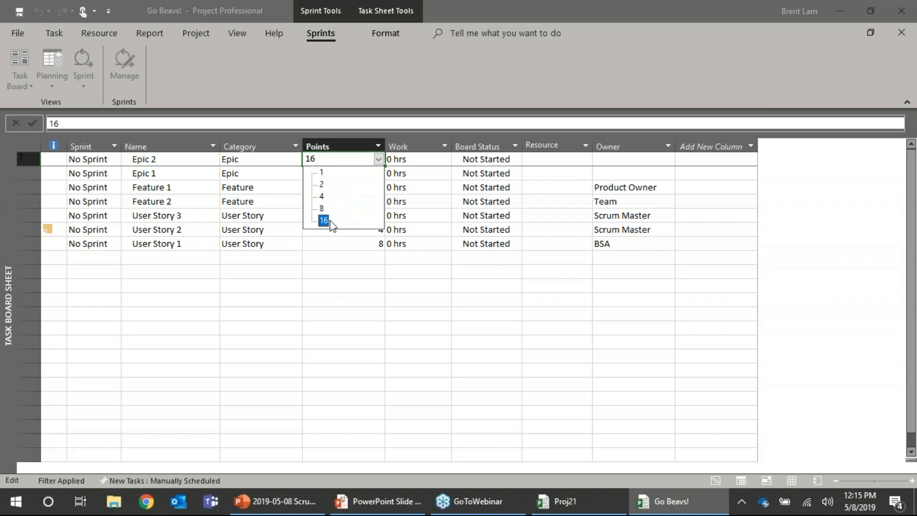
{"action": "key", "text": "Escape"}
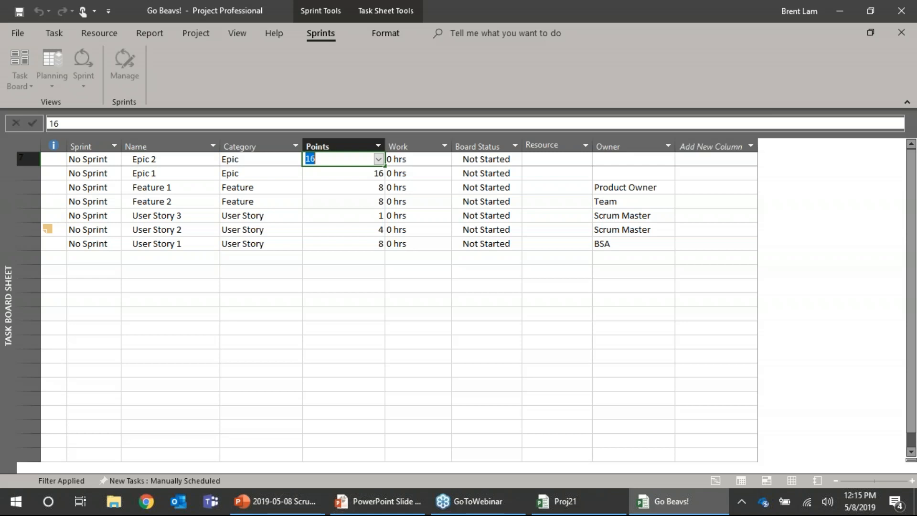
Check the lookup choices in the Points field of Epic 2, keeping its current value
{"action": "left_click", "coordinate": [349, 286]}
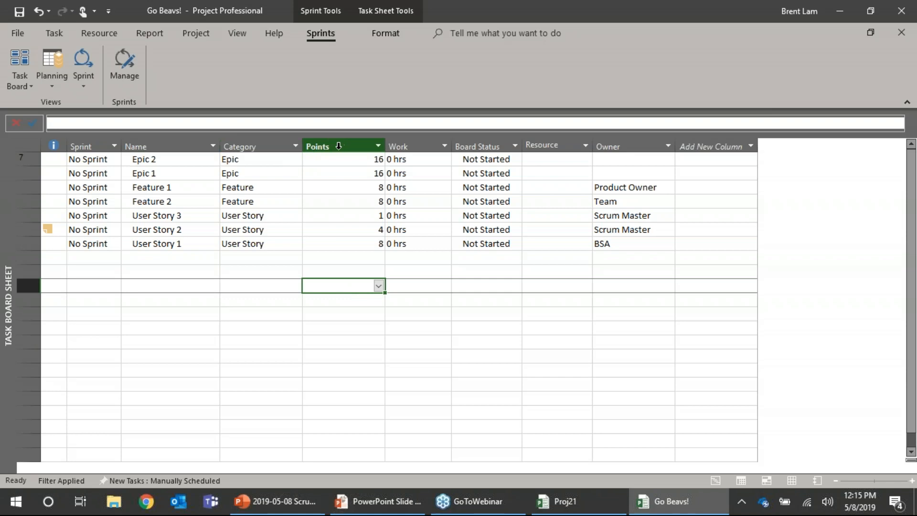
{"action": "left_click", "coordinate": [350, 160]}
{"action": "left_click", "coordinate": [378, 160]}
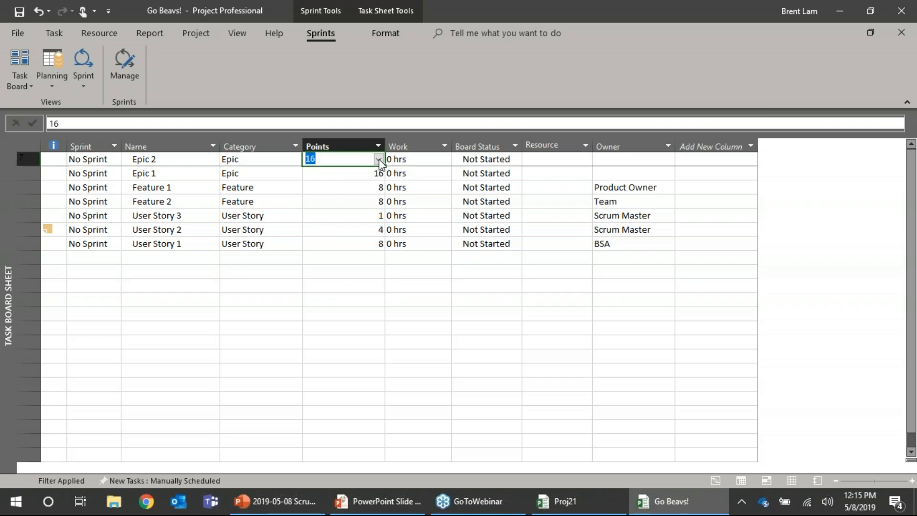
{"action": "left_click", "coordinate": [380, 164]}
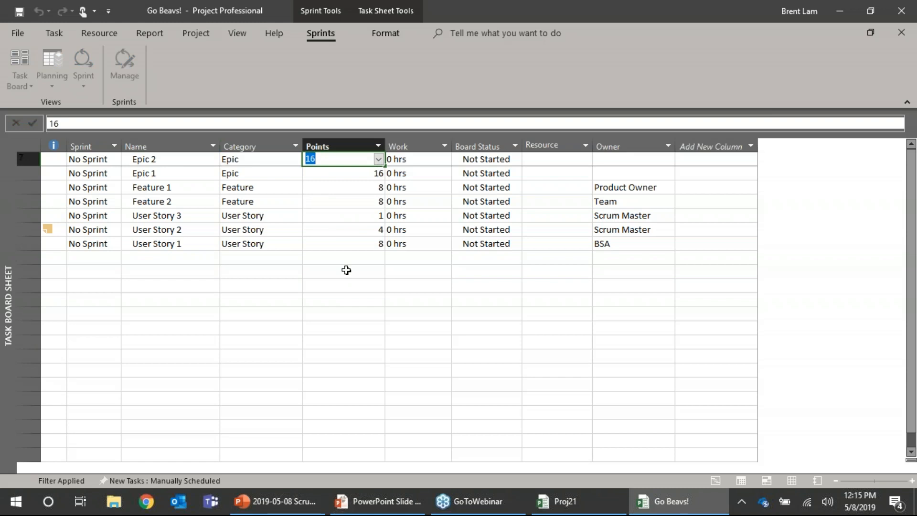
Rename the custom task field Number2 of type Number as Pointszzzzz
{"action": "left_click", "coordinate": [206, 36]}
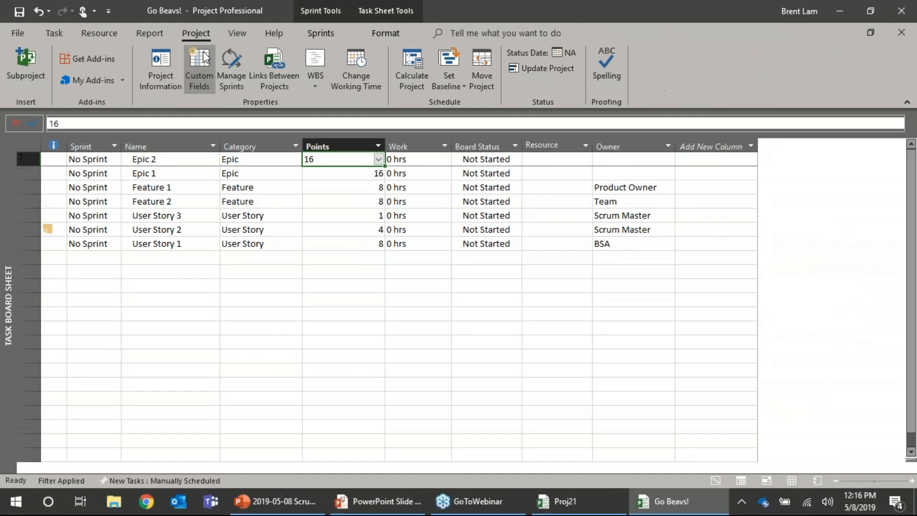
{"action": "left_click", "coordinate": [190, 62]}
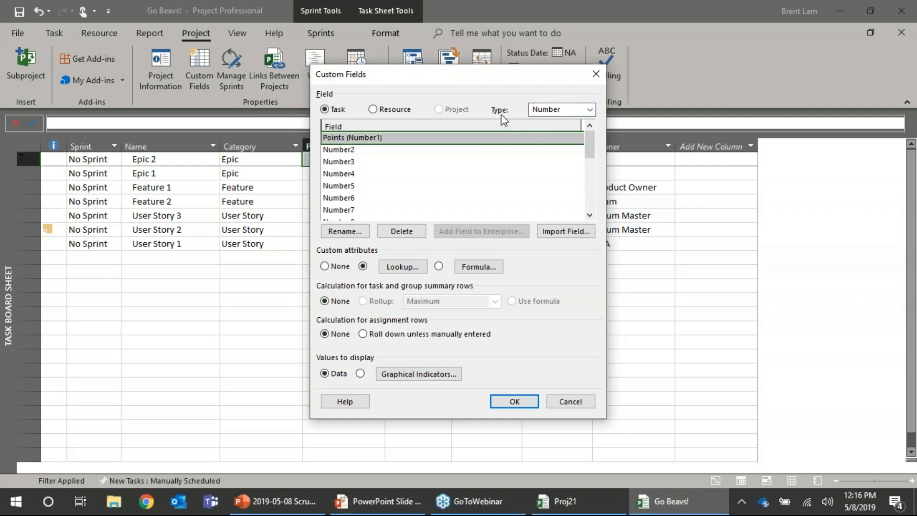
{"action": "left_click", "coordinate": [590, 111]}
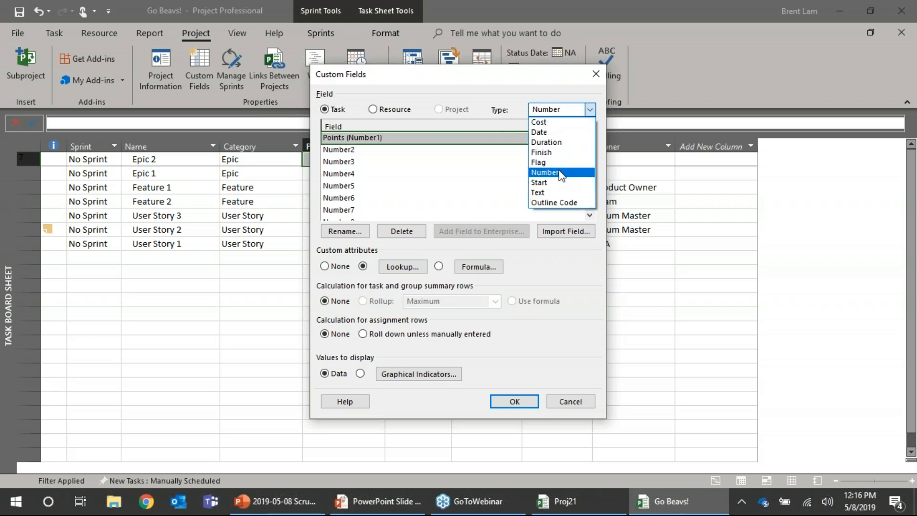
{"action": "left_click", "coordinate": [546, 172]}
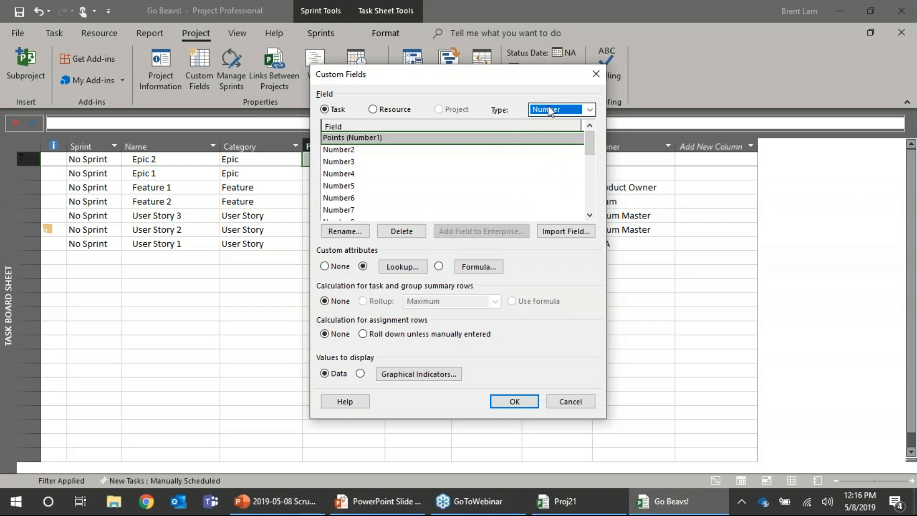
{"action": "left_click", "coordinate": [343, 151]}
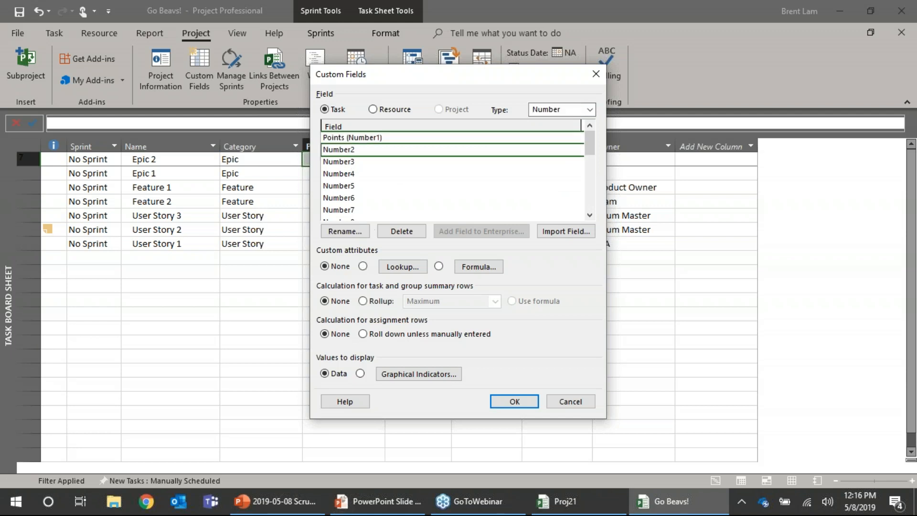
{"action": "left_click", "coordinate": [348, 231]}
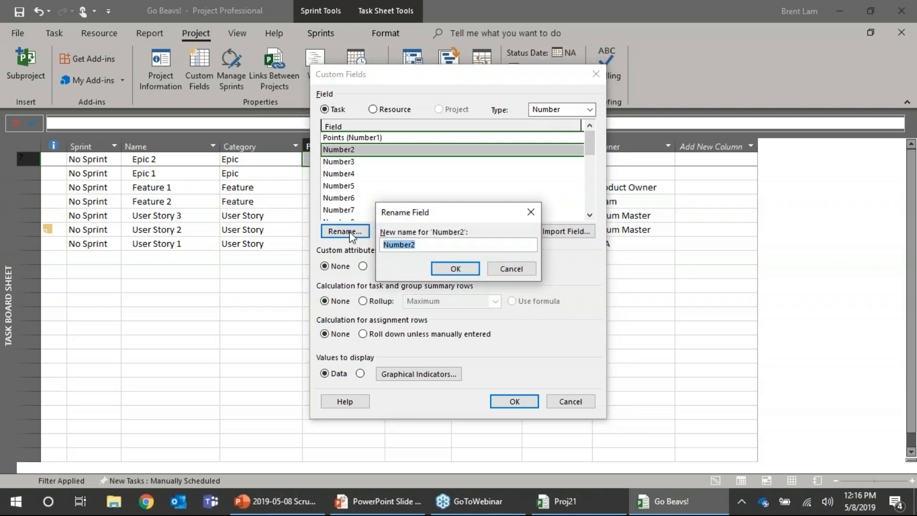
{"action": "type", "text": "Pointszzzzz"}
{"action": "left_click", "coordinate": [446, 265]}
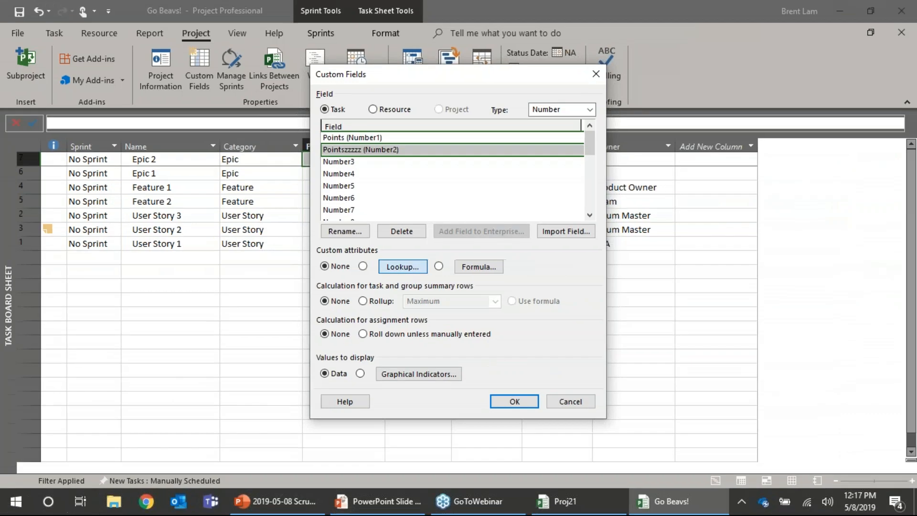
Give the Pointszzzzz field a lookup table with the values 1, 2, 3, 5, 8 and 13, and save the custom field
{"action": "left_click", "coordinate": [405, 263]}
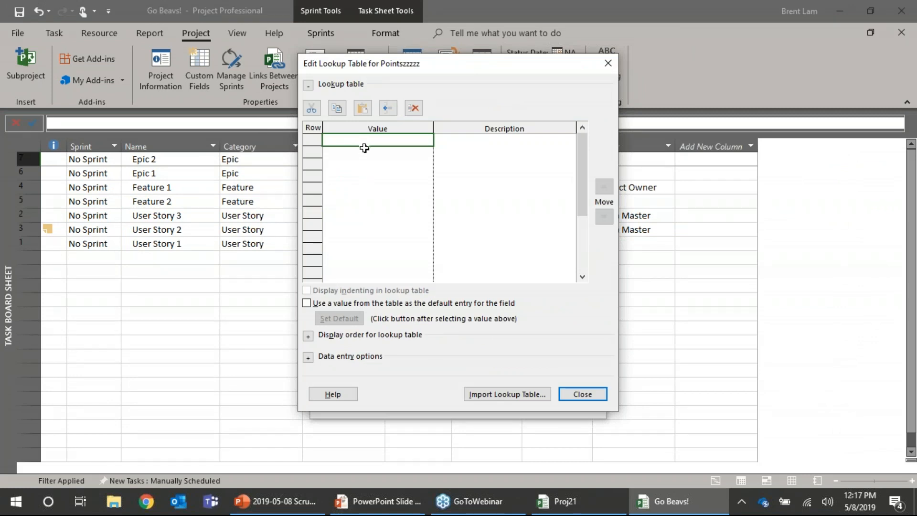
{"action": "type", "text": "1"}
{"action": "key", "text": "Return"}
{"action": "type", "text": "2"}
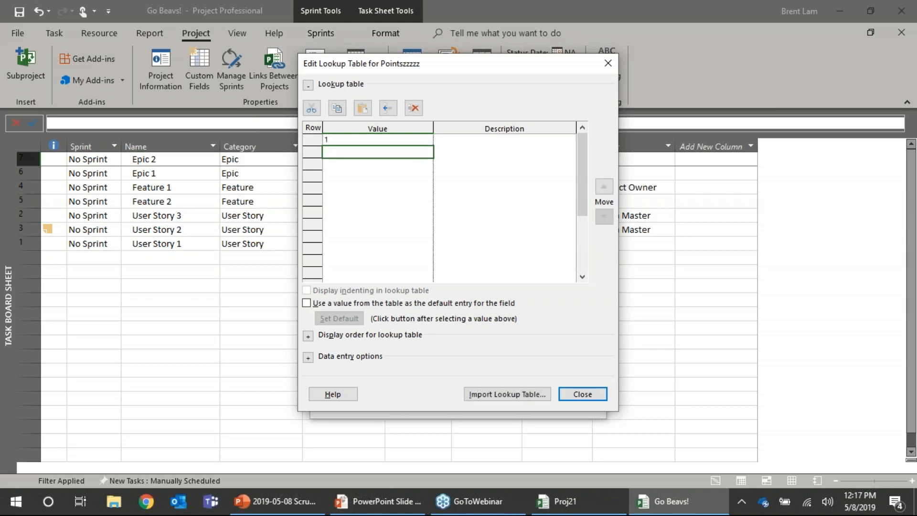
{"action": "key", "text": "Return"}
{"action": "type", "text": "3"}
{"action": "key", "text": "Return"}
{"action": "key", "text": "Return"}
{"action": "type", "text": "5"}
{"action": "key", "text": "Return"}
{"action": "type", "text": "8"}
{"action": "key", "text": "Return"}
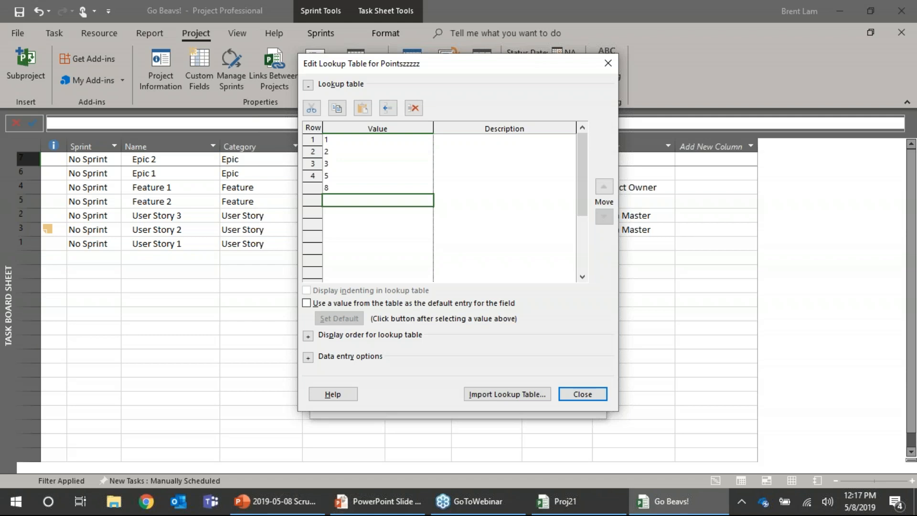
{"action": "type", "text": "13"}
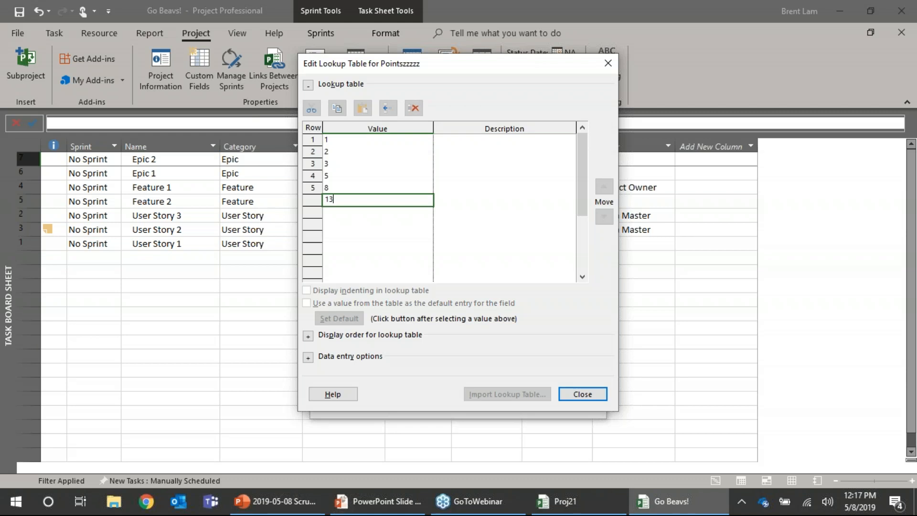
{"action": "left_click", "coordinate": [383, 248]}
{"action": "left_click", "coordinate": [579, 394]}
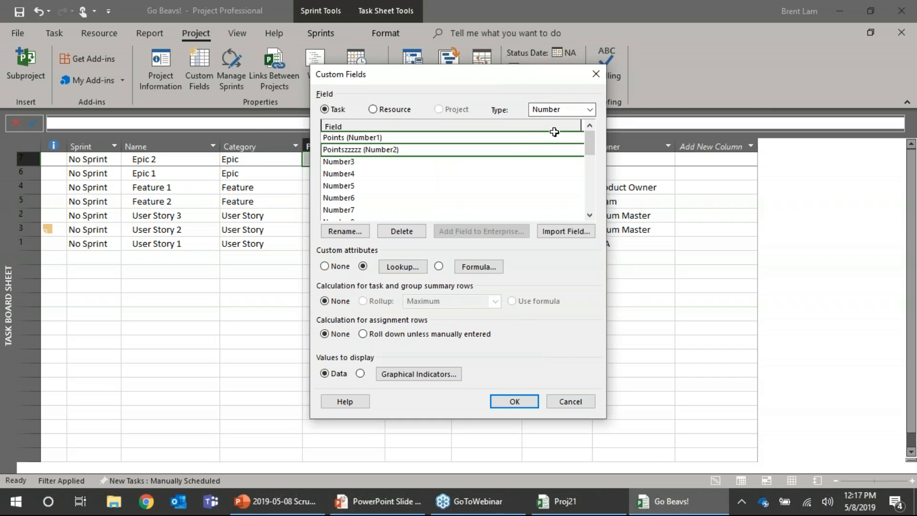
{"action": "left_click", "coordinate": [514, 401]}
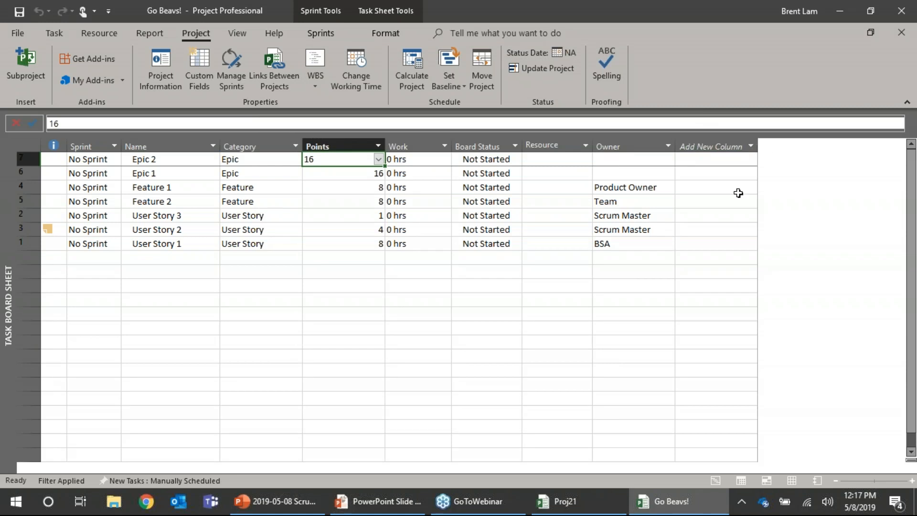
Add the Pointszzzzz (Number2) field as a new column after Owner in the Task Board Sheet
{"action": "left_click", "coordinate": [750, 144]}
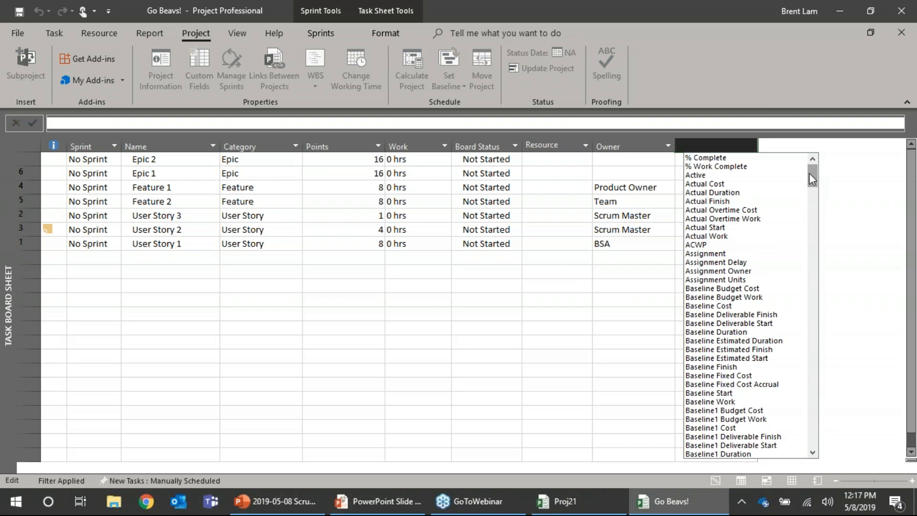
{"action": "left_click_drag", "start_coordinate": [809, 172], "coordinate": [818, 349]}
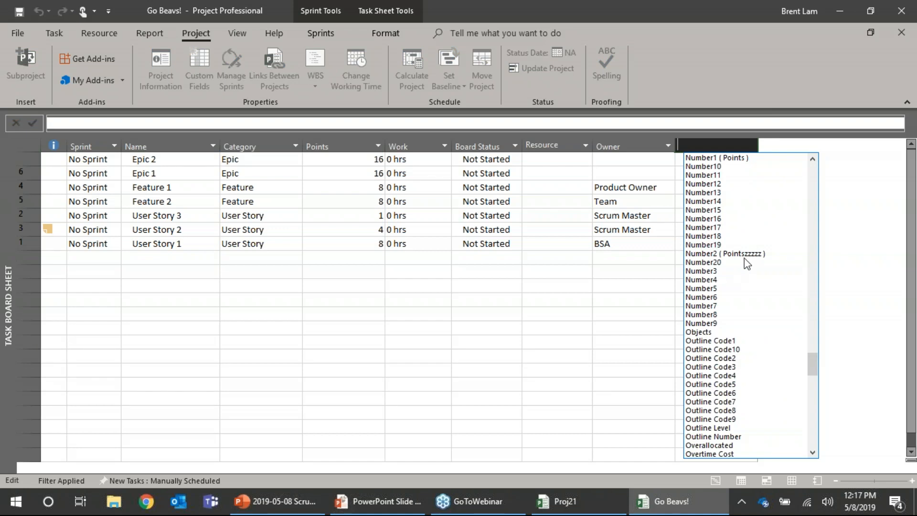
{"action": "left_click", "coordinate": [721, 255]}
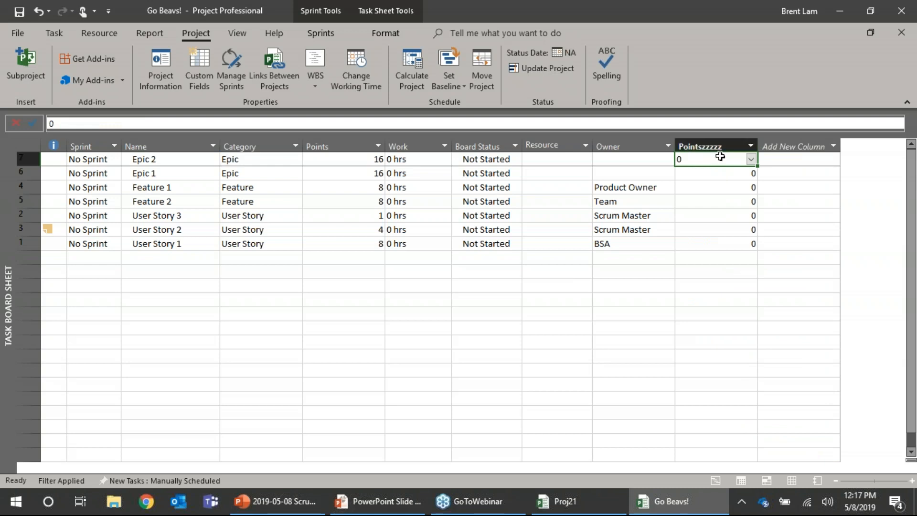
Review the lookup values offered for Epic 2 in the Pointszzzzz column and try to leave the cell without choosing one
{"action": "left_click", "coordinate": [751, 160]}
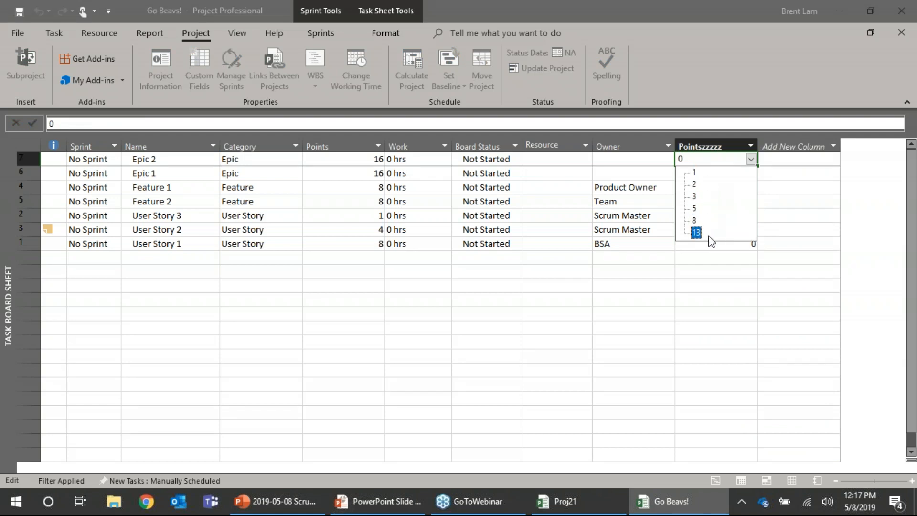
{"action": "key", "text": "Escape"}
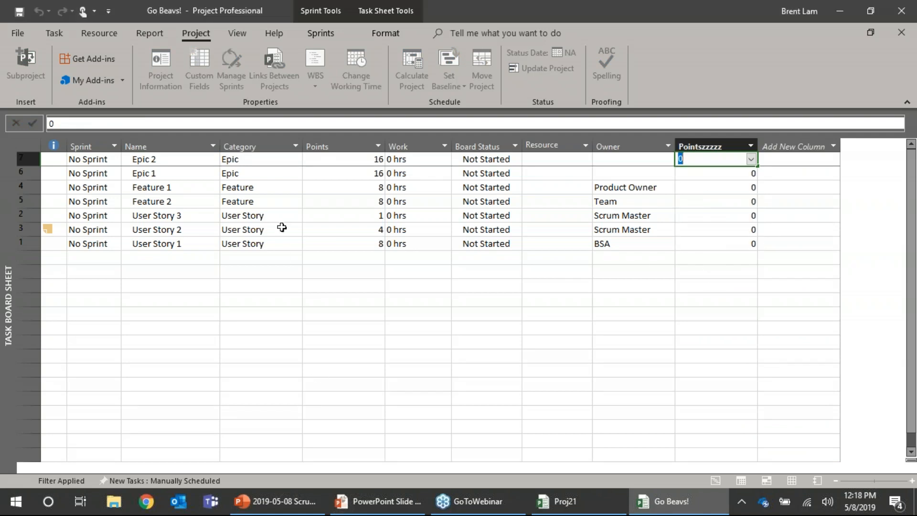
{"action": "left_click", "coordinate": [266, 161]}
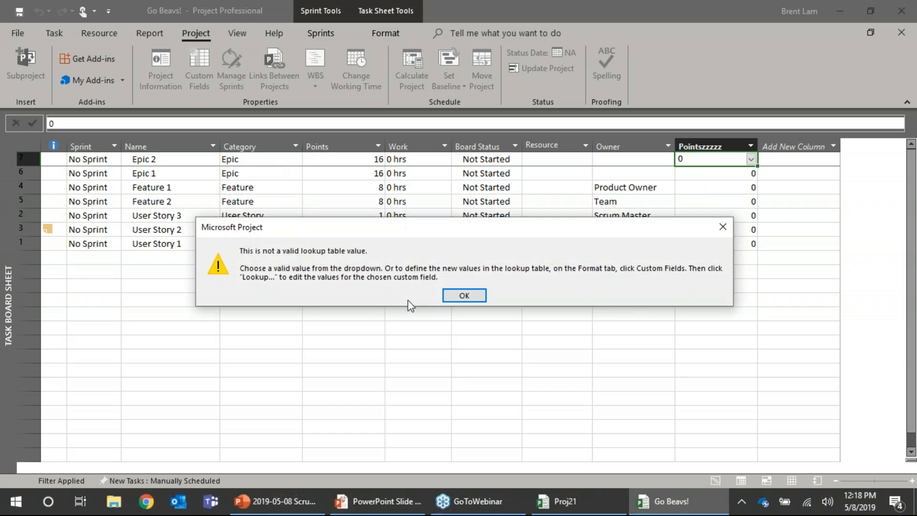
{"action": "left_click", "coordinate": [463, 295]}
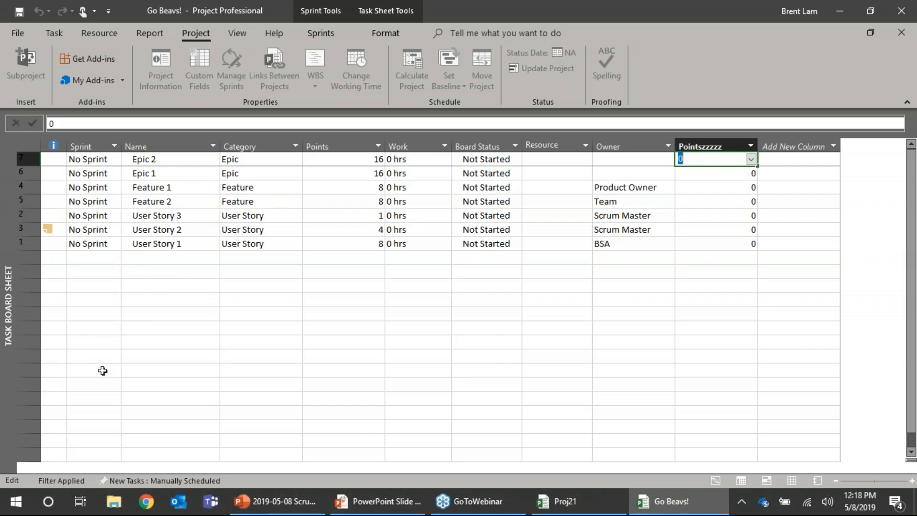
{"action": "left_click", "coordinate": [328, 29]}
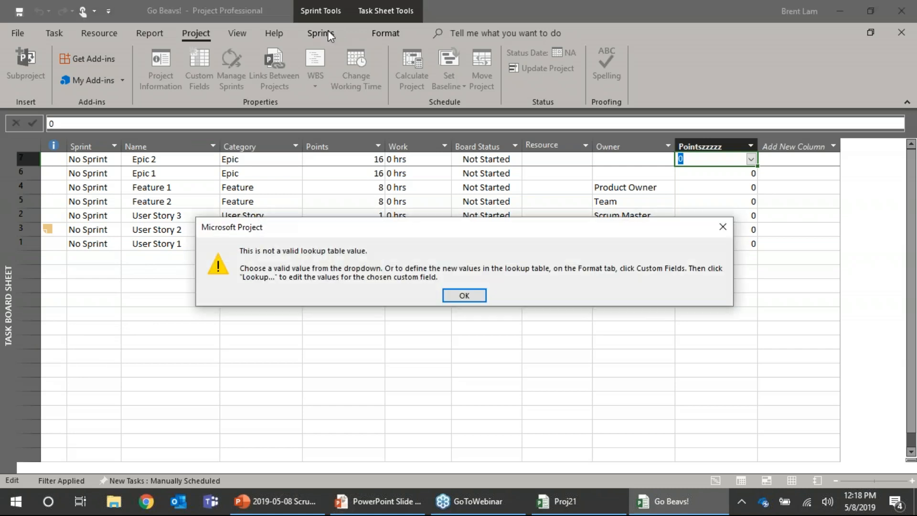
{"action": "left_click", "coordinate": [465, 297]}
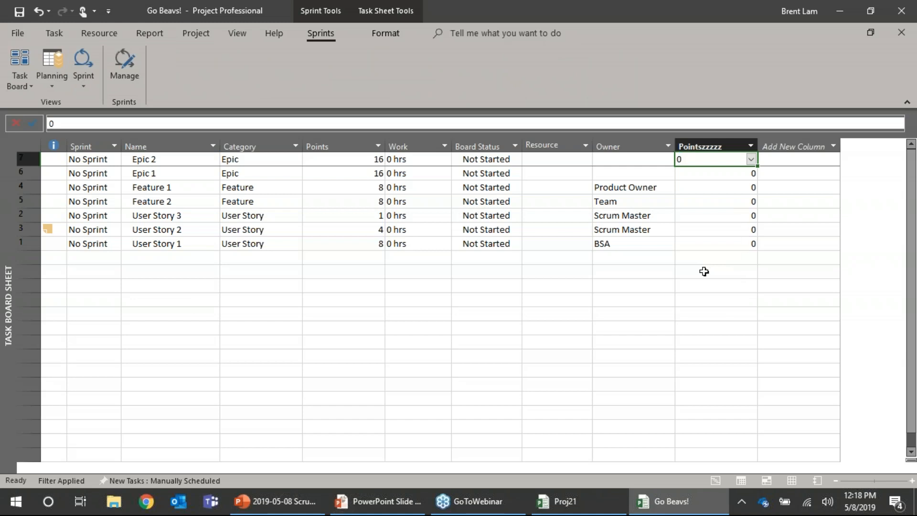
Set the Pointszzzzz value of Epic 2 to 1 from its lookup list
{"action": "left_click", "coordinate": [752, 161]}
{"action": "left_click", "coordinate": [718, 173]}
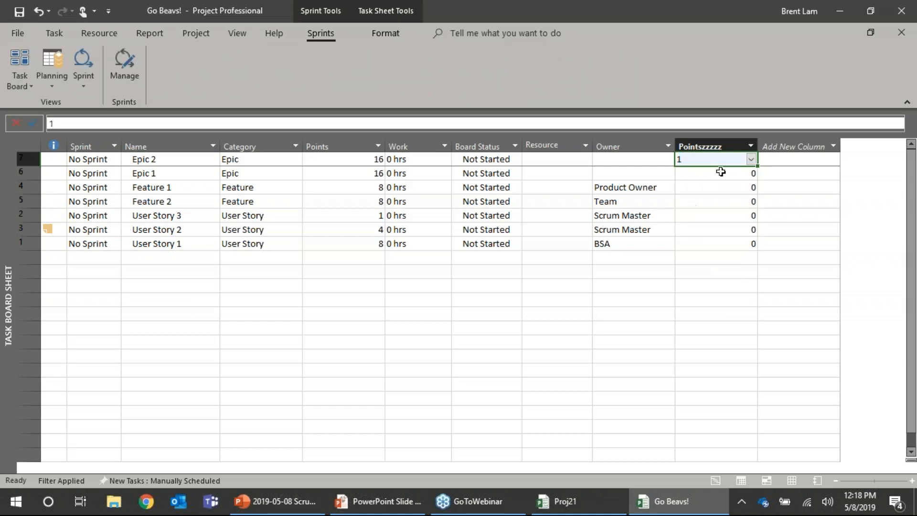
{"action": "left_click", "coordinate": [723, 271]}
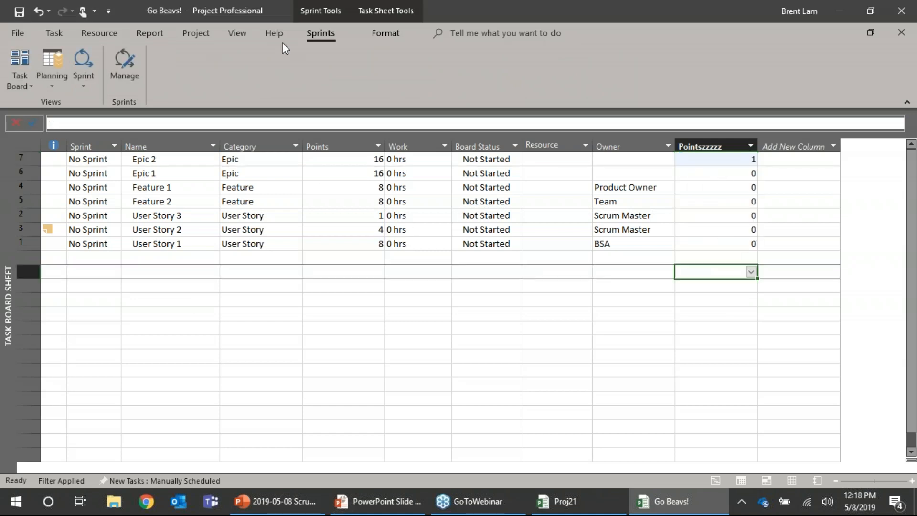
Open the Sprint Planning Board and move Epic 1, Feature 1 and Feature 2 into Sprint 1
{"action": "left_click", "coordinate": [59, 58]}
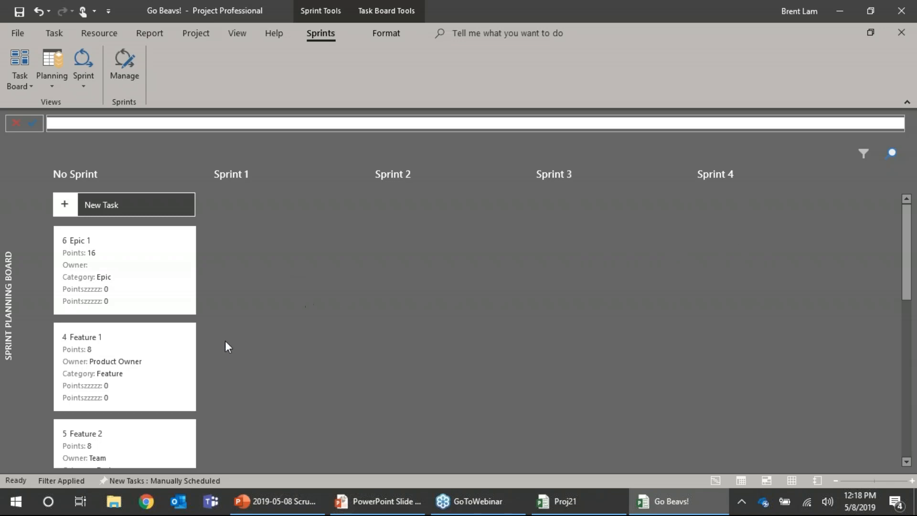
{"action": "left_click_drag", "start_coordinate": [126, 275], "coordinate": [249, 259]}
{"action": "left_click_drag", "start_coordinate": [123, 276], "coordinate": [251, 330]}
Move User Story 3 and User Story 2 into Sprint 2, and Epic 2 and User Story 1 into Sprint 3
{"action": "left_click_drag", "start_coordinate": [149, 275], "coordinate": [444, 258]}
{"action": "left_click_drag", "start_coordinate": [85, 293], "coordinate": [432, 337]}
{"action": "left_click_drag", "start_coordinate": [127, 295], "coordinate": [585, 243]}
{"action": "left_click_drag", "start_coordinate": [123, 267], "coordinate": [619, 345]}
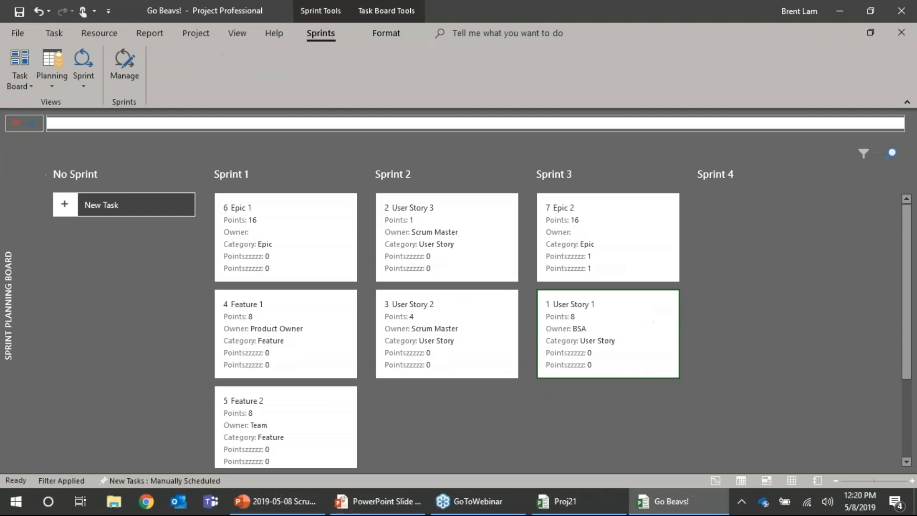
Customize the task board cards by removing both Pointszzzzz (Number2) entries from the additional fields
{"action": "left_click", "coordinate": [388, 61]}
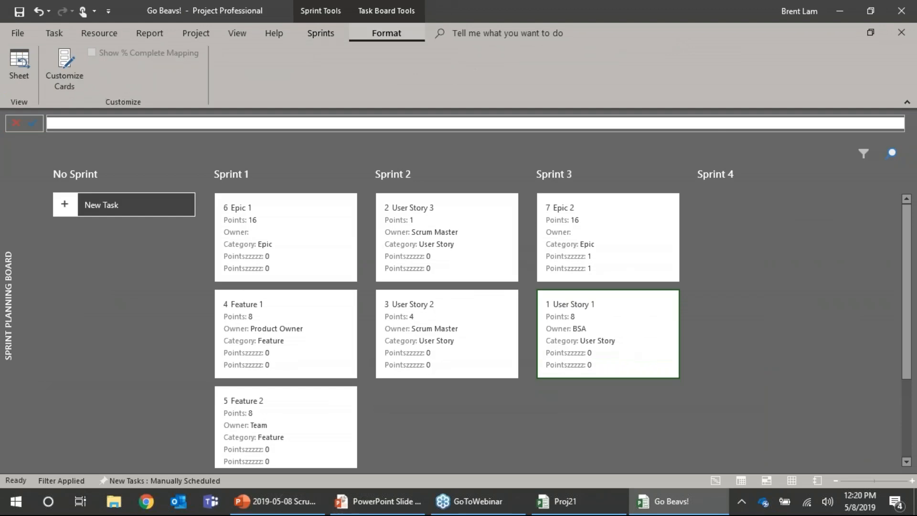
{"action": "left_click", "coordinate": [67, 68]}
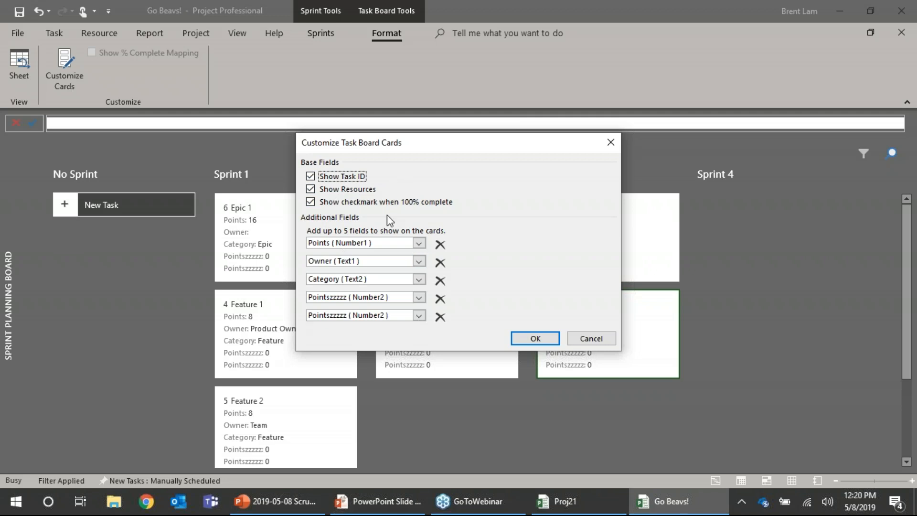
{"action": "left_click", "coordinate": [419, 244]}
{"action": "left_click", "coordinate": [419, 243]}
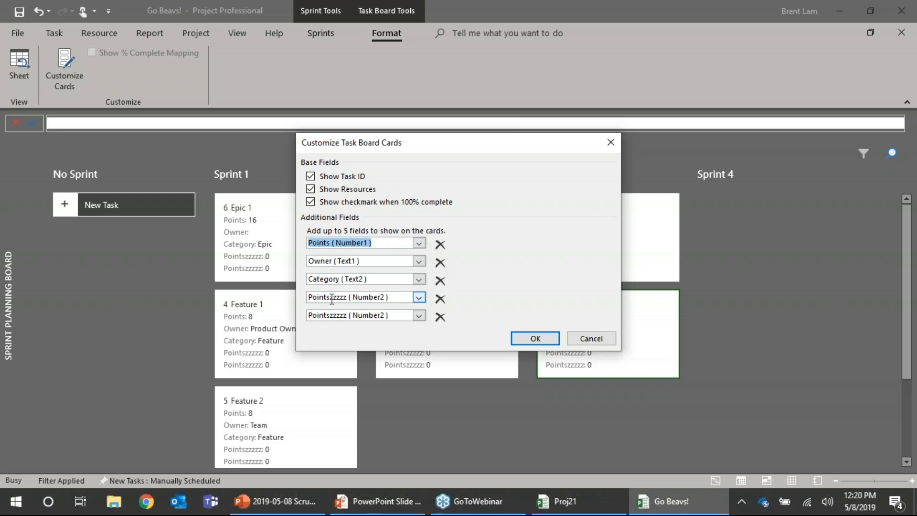
{"action": "left_click", "coordinate": [440, 316]}
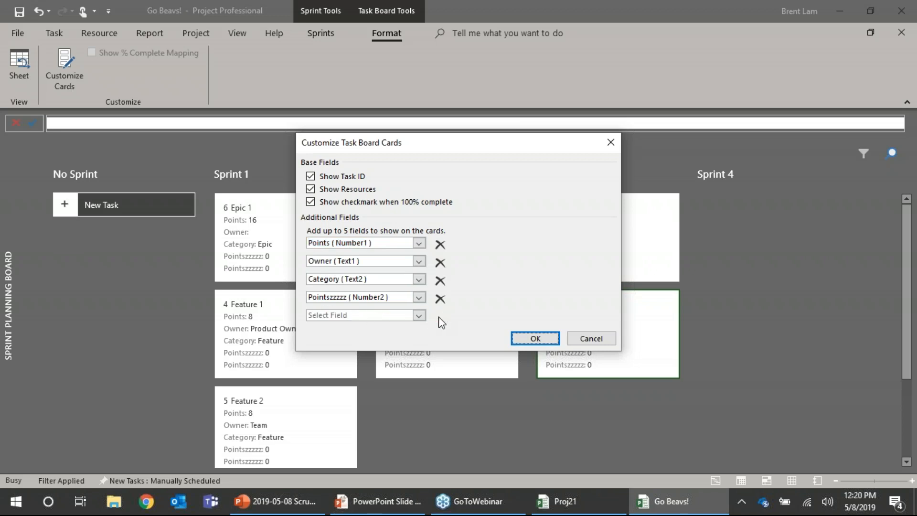
{"action": "left_click", "coordinate": [440, 300]}
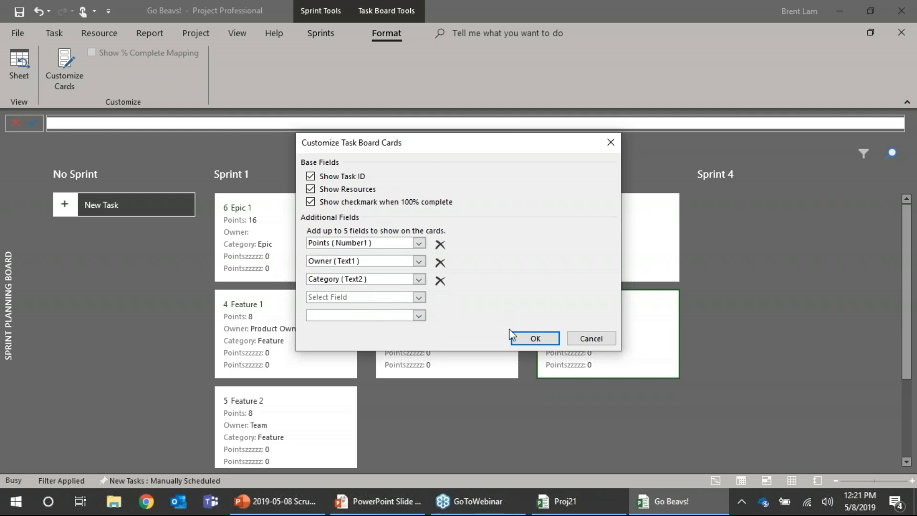
{"action": "left_click", "coordinate": [541, 339]}
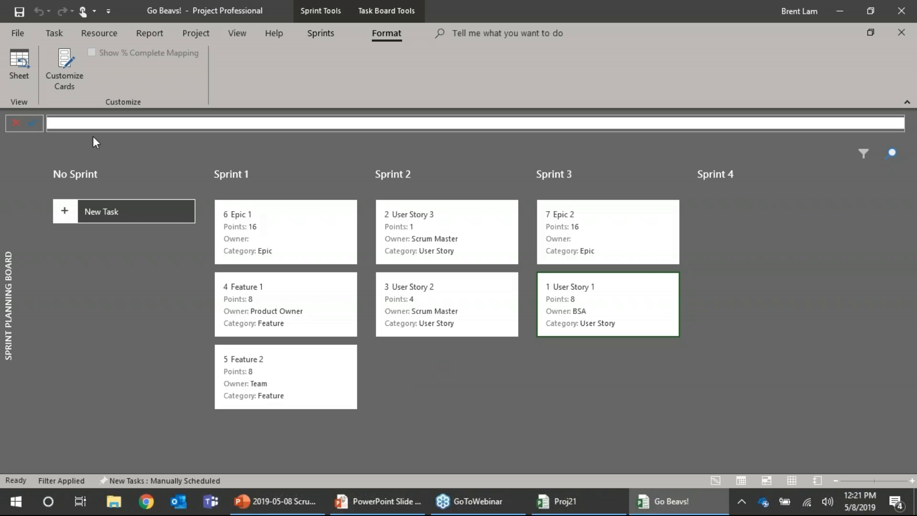
Open the current sprint's board and look through the list of sprints available for viewing
{"action": "left_click", "coordinate": [316, 35]}
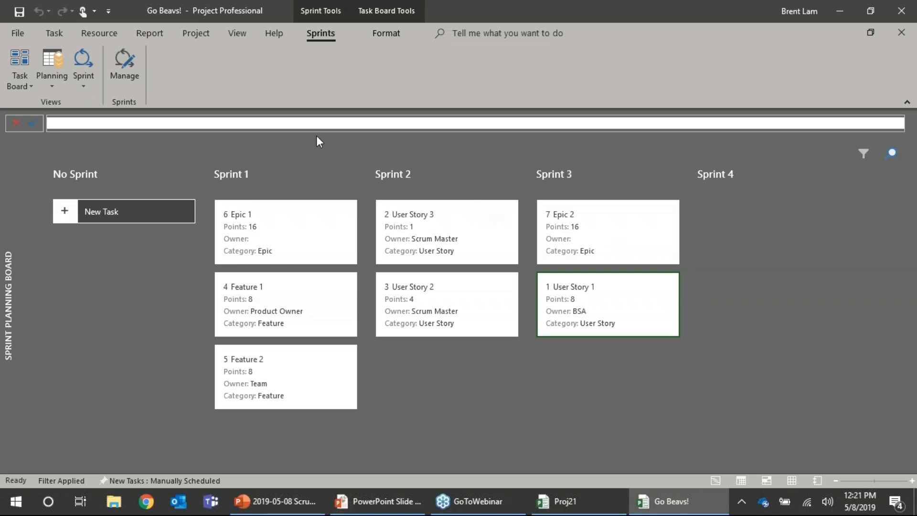
{"action": "left_click", "coordinate": [85, 86]}
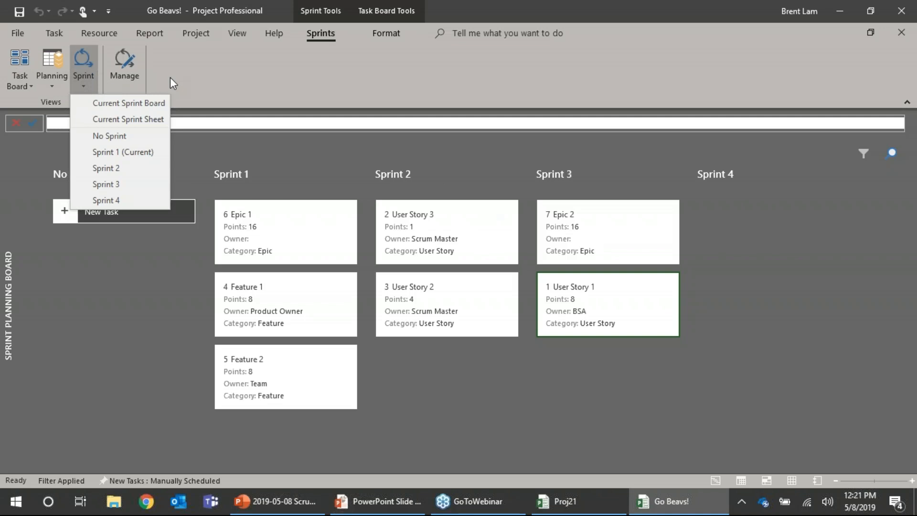
{"action": "left_click", "coordinate": [78, 56]}
{"action": "left_click", "coordinate": [78, 56]}
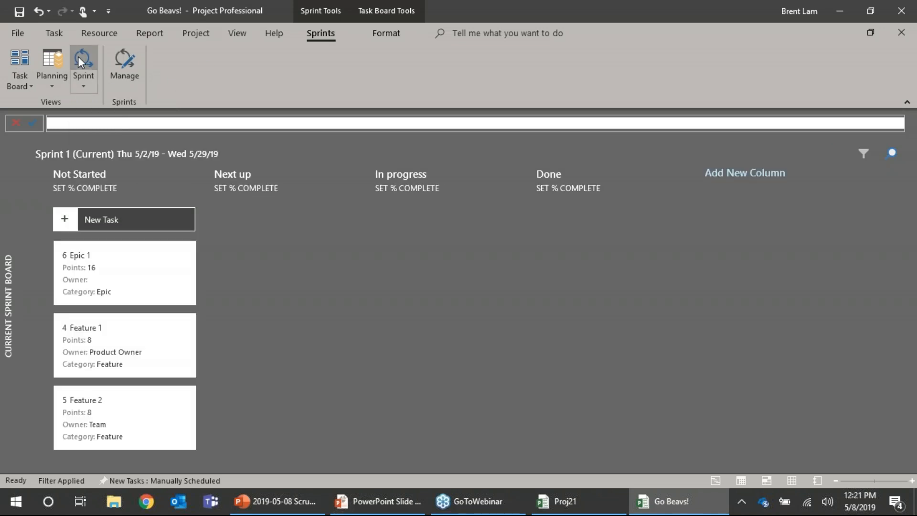
{"action": "left_click", "coordinate": [82, 86]}
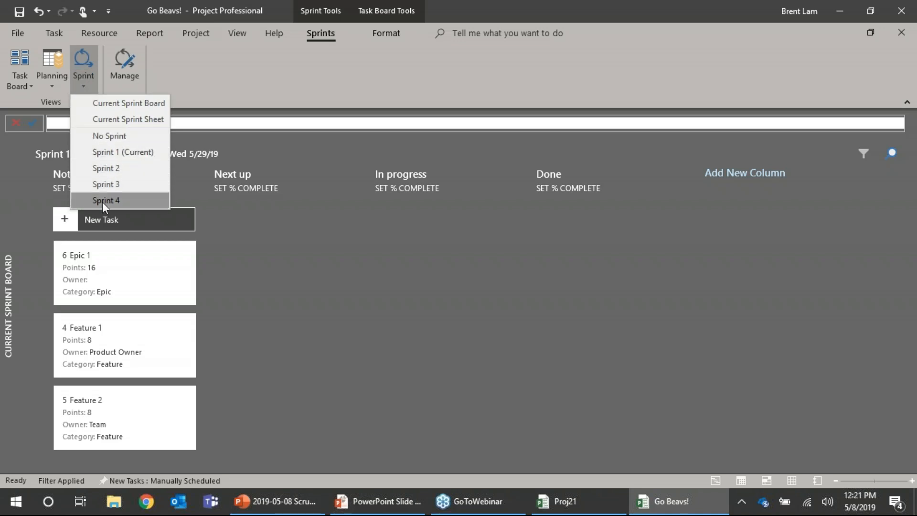
{"action": "left_click", "coordinate": [269, 247]}
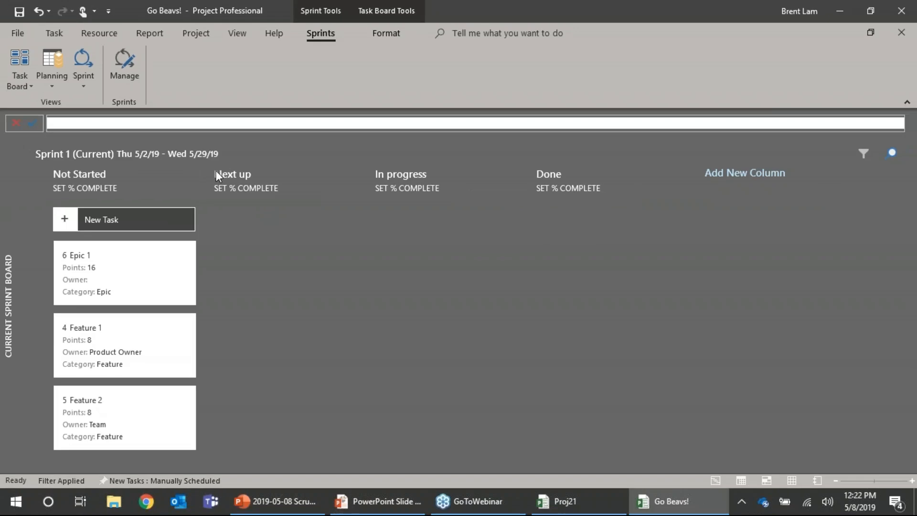
{"action": "right_click", "coordinate": [221, 171]}
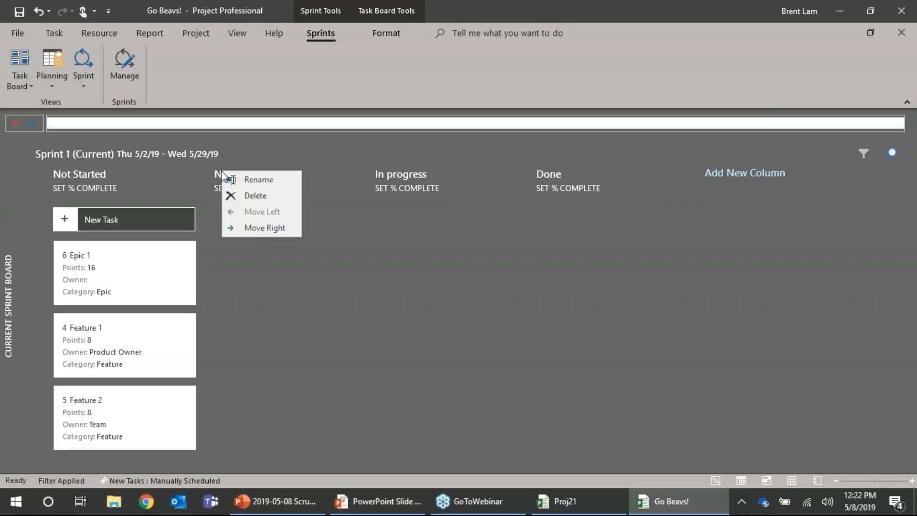
{"action": "left_click", "coordinate": [251, 177]}
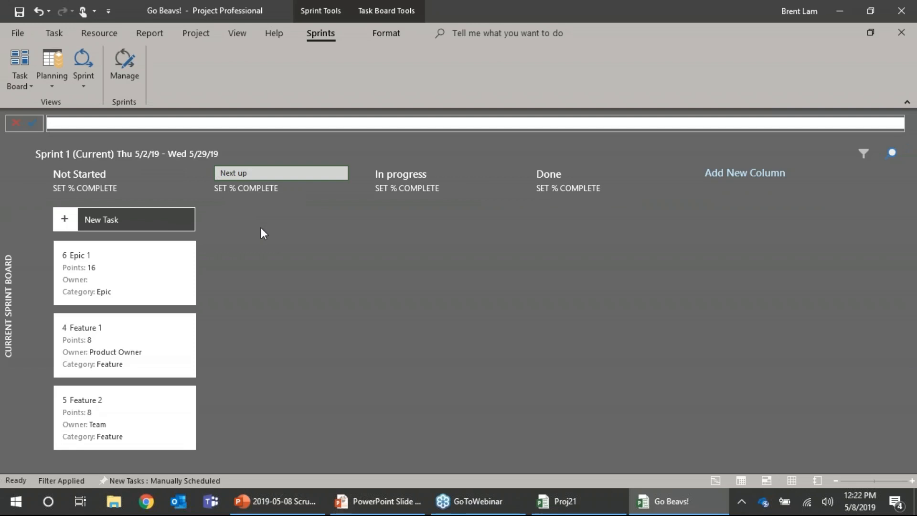
{"action": "left_click", "coordinate": [260, 228]}
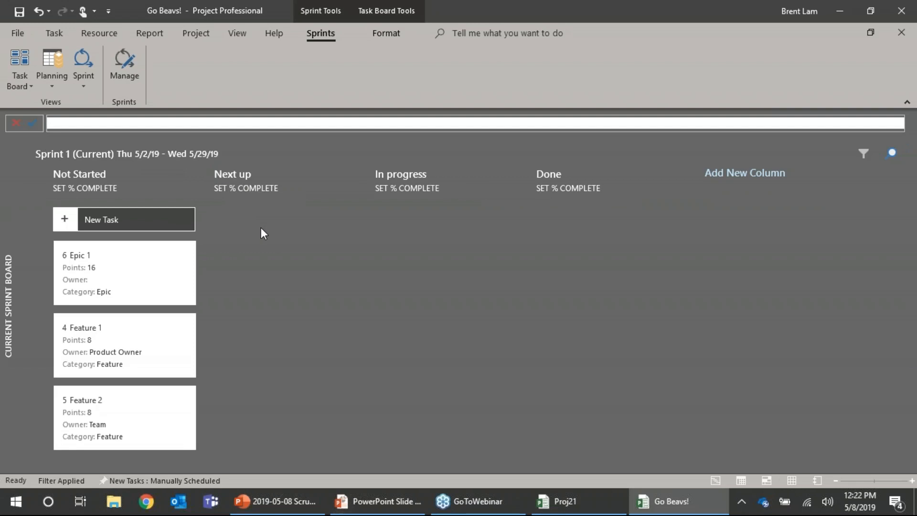
Move Feature 1 and Feature 2 into the Next up column and Epic 1 into In progress
{"action": "left_click_drag", "start_coordinate": [142, 283], "coordinate": [282, 270]}
{"action": "left_click_drag", "start_coordinate": [172, 286], "coordinate": [275, 313]}
{"action": "left_click_drag", "start_coordinate": [108, 273], "coordinate": [291, 365]}
{"action": "left_click_drag", "start_coordinate": [261, 241], "coordinate": [390, 235]}
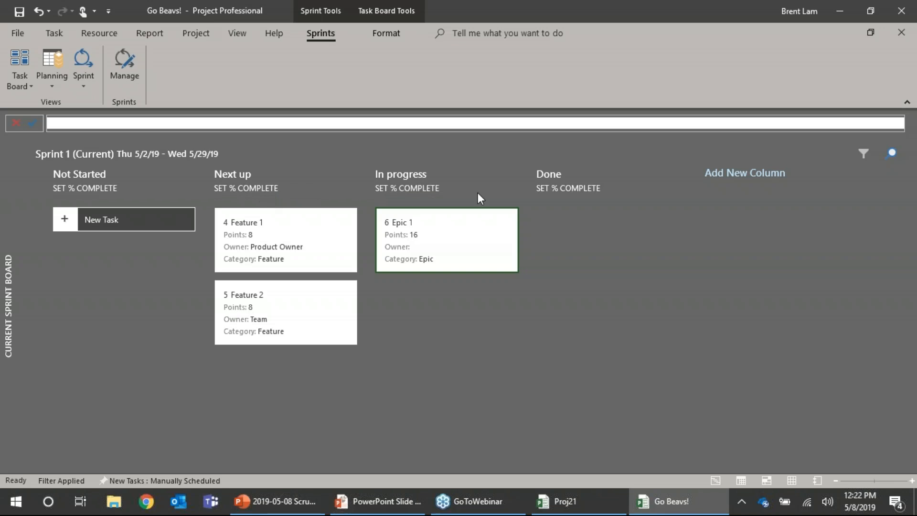
Set the Done column's % complete to 100
{"action": "left_click", "coordinate": [597, 193]}
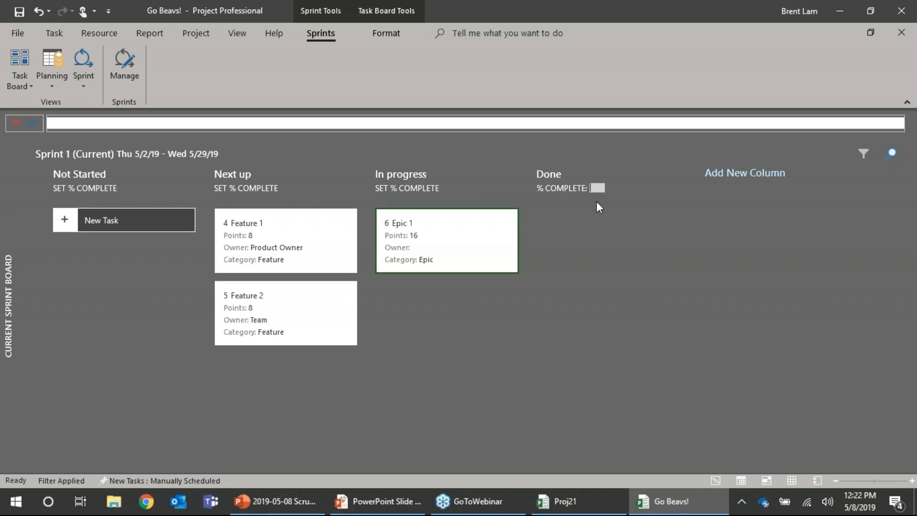
{"action": "type", "text": "100"}
{"action": "key", "text": "Return"}
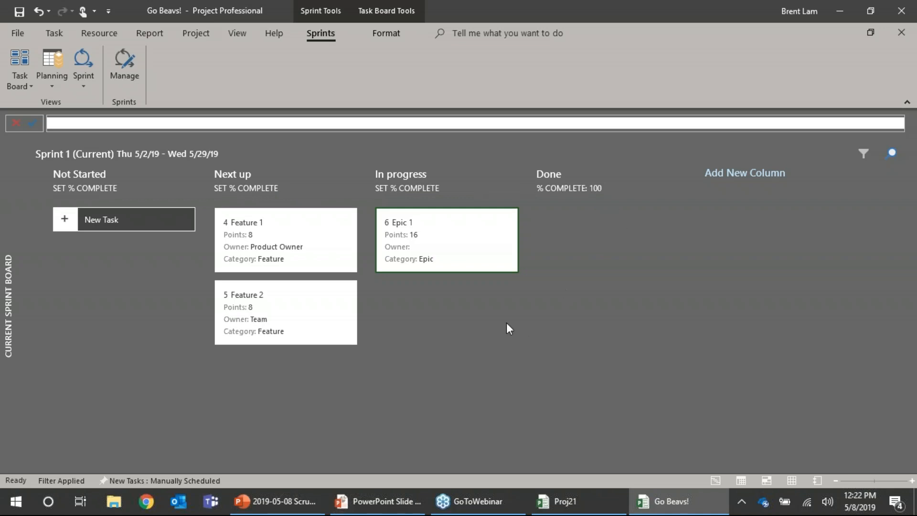
Move Epic 1 into the Done column and check its percent complete in the task information
{"action": "left_click_drag", "start_coordinate": [435, 231], "coordinate": [568, 231]}
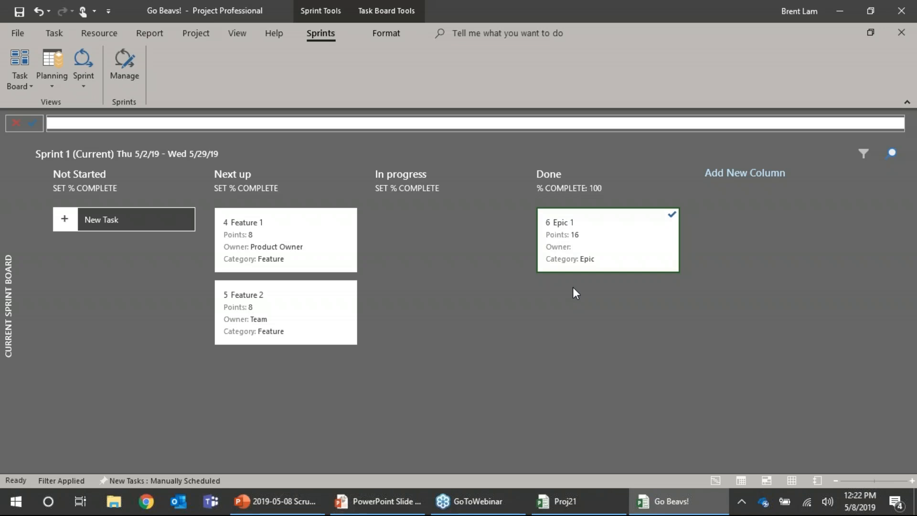
{"action": "double_click", "coordinate": [607, 240]}
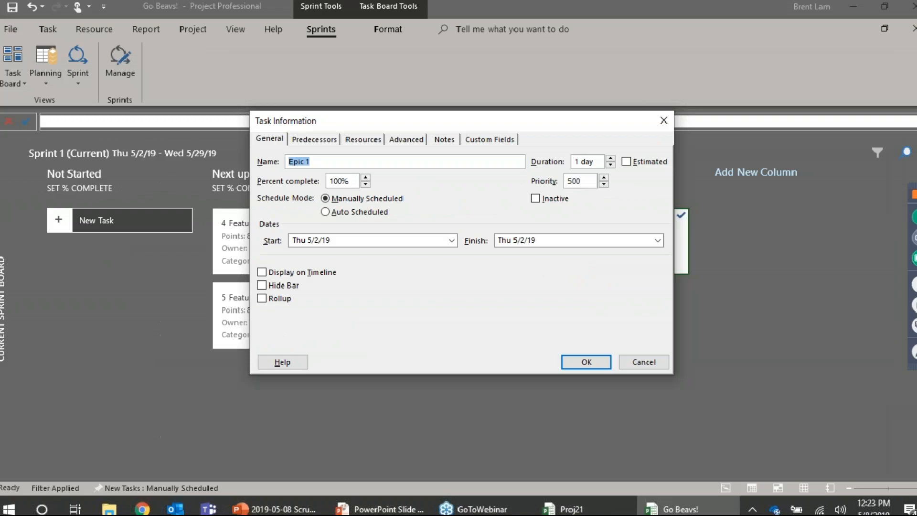
{"action": "left_click", "coordinate": [618, 353]}
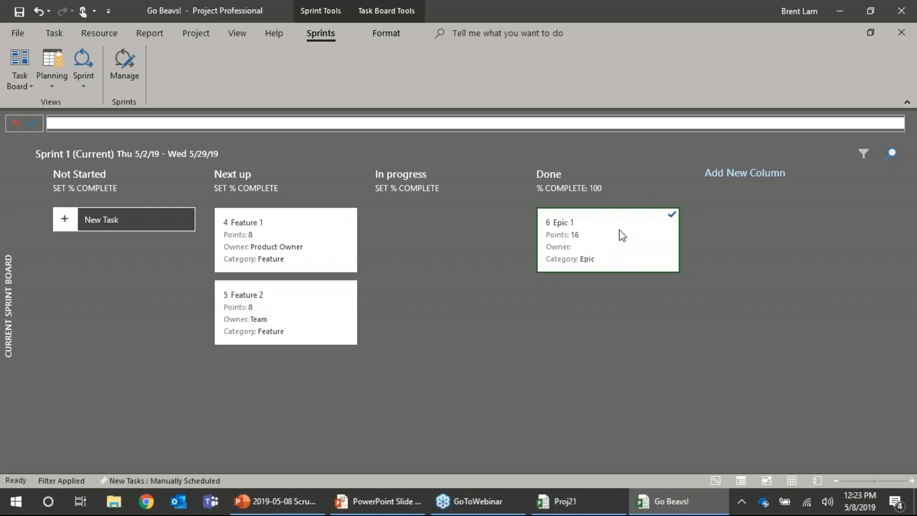
Move Epic 1 back to In progress and mark the task 50% complete
{"action": "left_click_drag", "start_coordinate": [621, 234], "coordinate": [456, 241]}
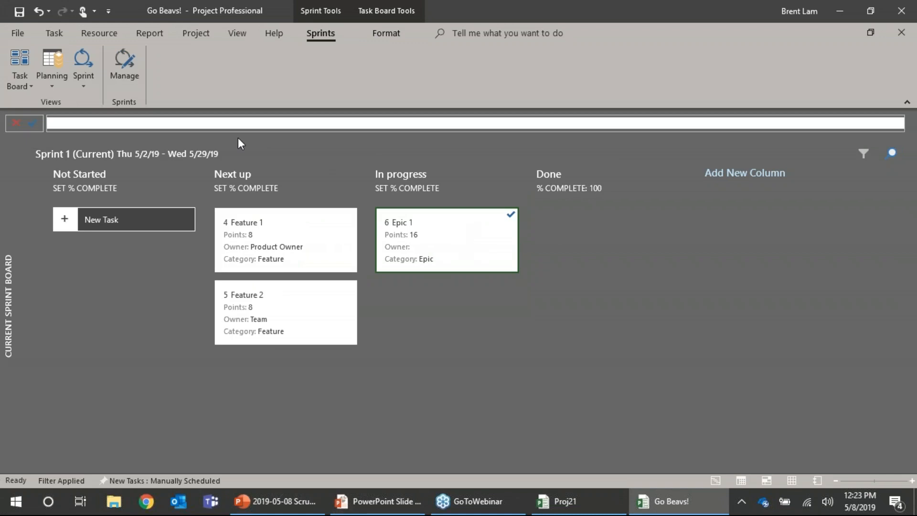
{"action": "left_click", "coordinate": [61, 33]}
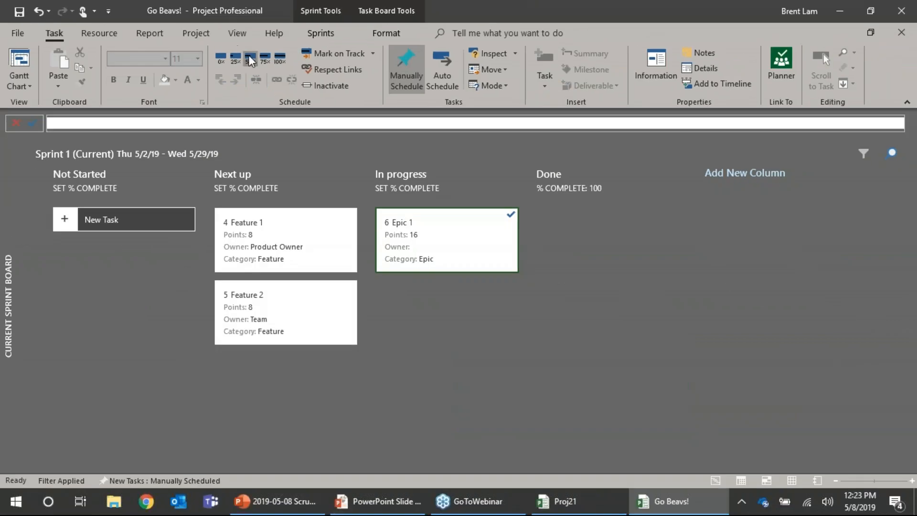
{"action": "left_click", "coordinate": [248, 56]}
Set the % complete of the In progress column to 50 and of the Next up column to 25
{"action": "left_click", "coordinate": [437, 189]}
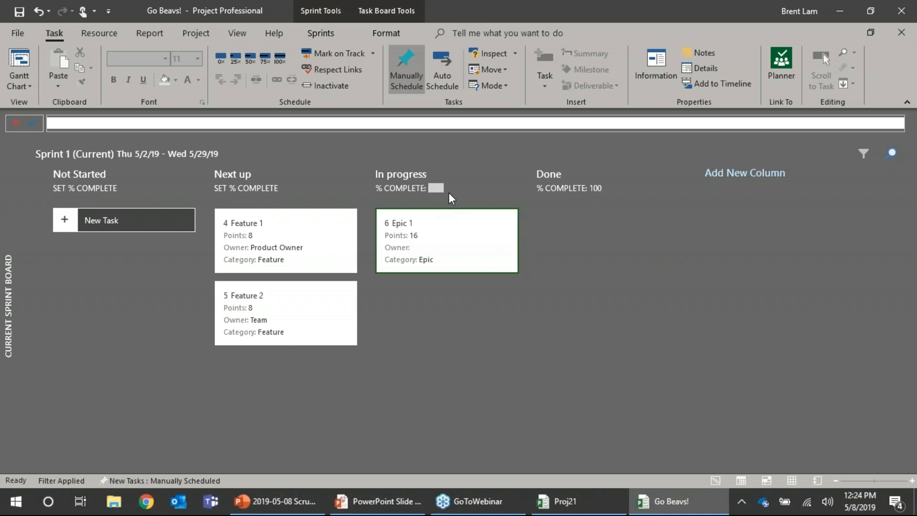
{"action": "type", "text": "50"}
{"action": "key", "text": "Return"}
{"action": "left_click", "coordinate": [278, 189]}
{"action": "type", "text": "25"}
{"action": "key", "text": "Return"}
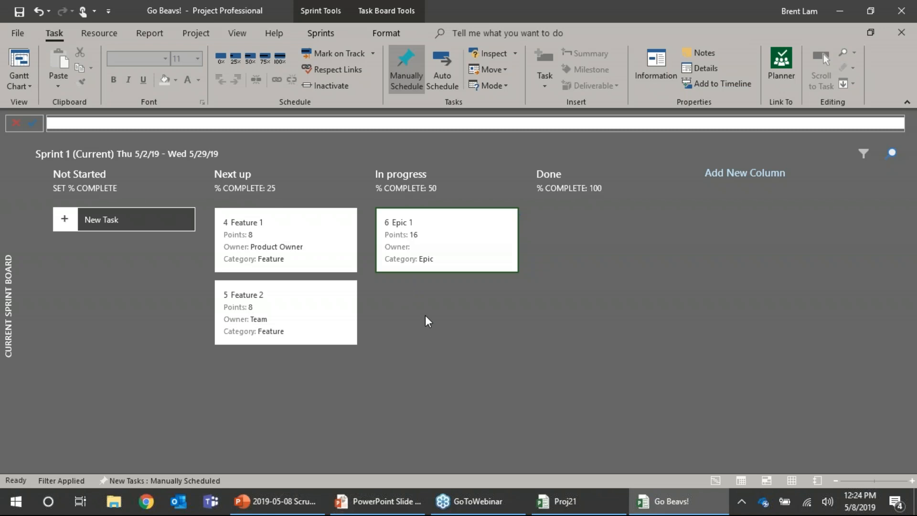
Move Epic 1 into Done and add a new board column named "done d one"
{"action": "mouse_move", "coordinate": [432, 230]}
{"action": "left_mouse_down"}
{"action": "mouse_move", "coordinate": [609, 231]}
{"action": "mouse_move", "coordinate": [430, 232]}
{"action": "left_mouse_up"}
{"action": "left_click_drag", "start_coordinate": [443, 234], "coordinate": [569, 225]}
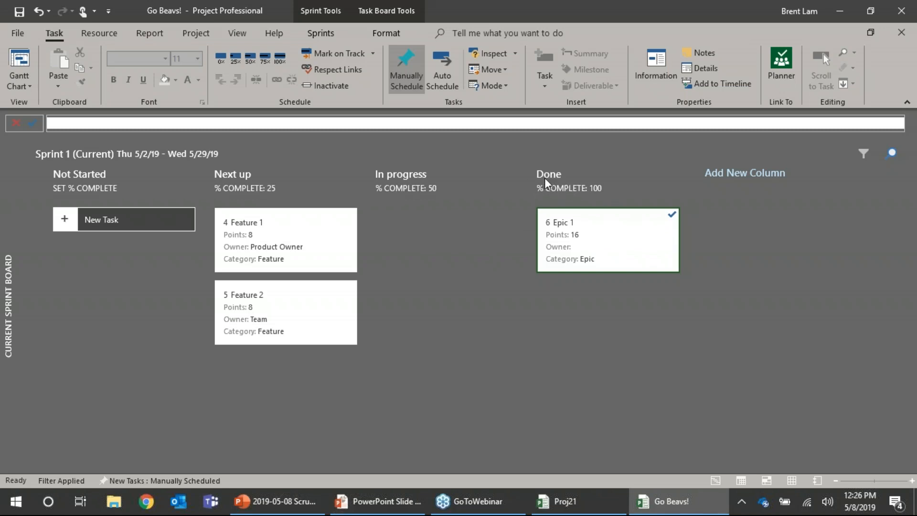
{"action": "left_click", "coordinate": [724, 174]}
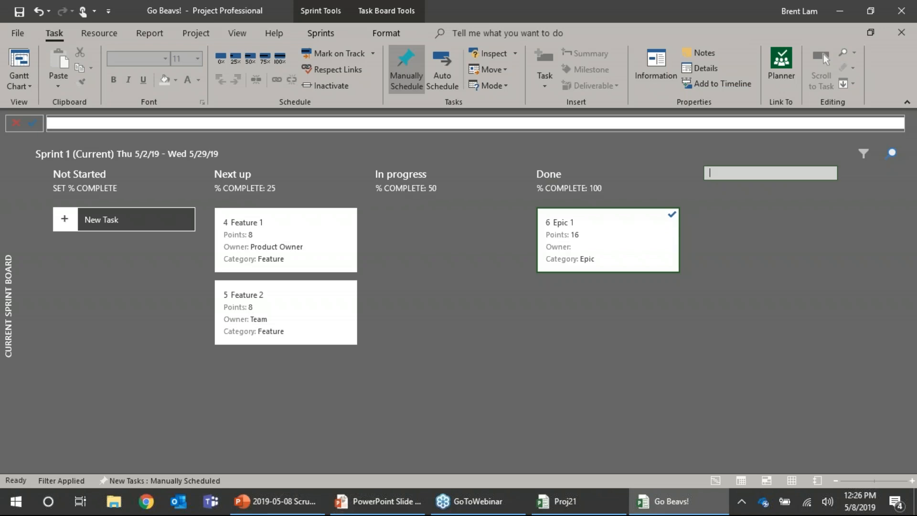
{"action": "type", "text": "done d one"}
{"action": "key", "text": "Return"}
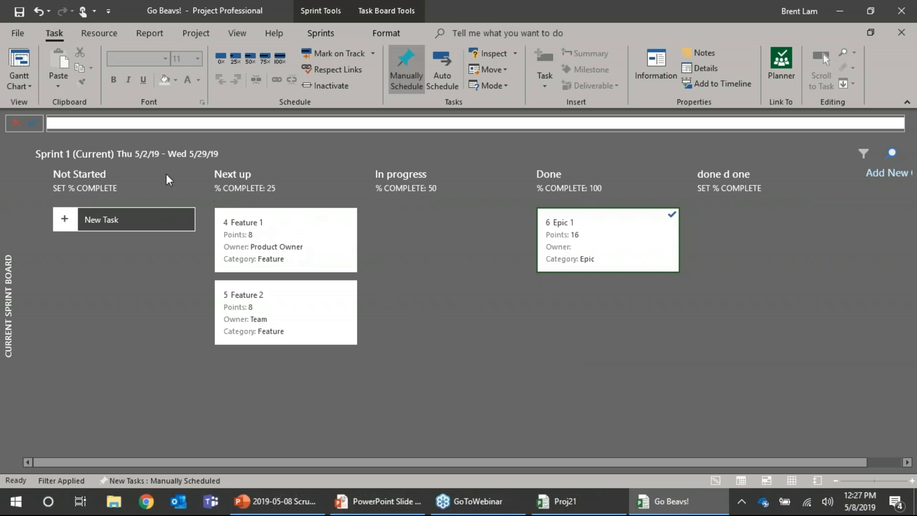
Return Epic 1 to the In progress column and open the Burndown dashboard report
{"action": "left_click_drag", "start_coordinate": [615, 234], "coordinate": [442, 238]}
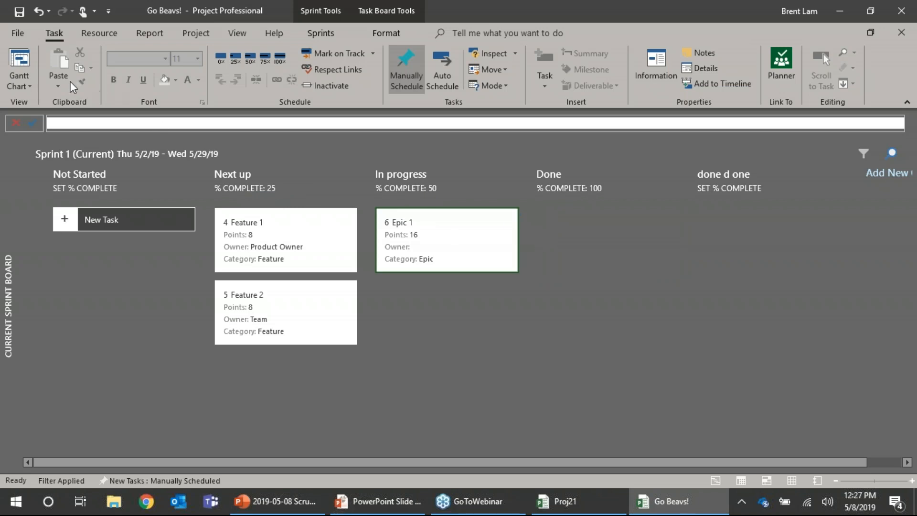
{"action": "left_click", "coordinate": [328, 32]}
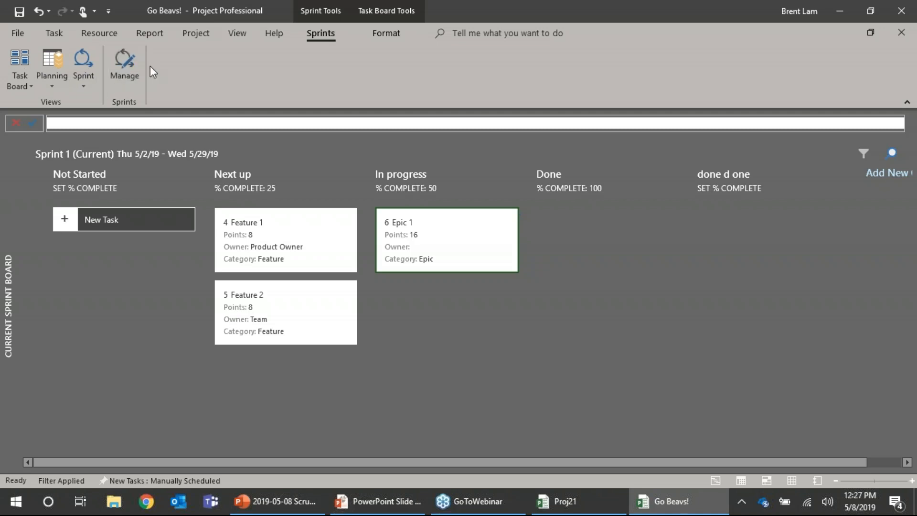
{"action": "left_click", "coordinate": [150, 33]}
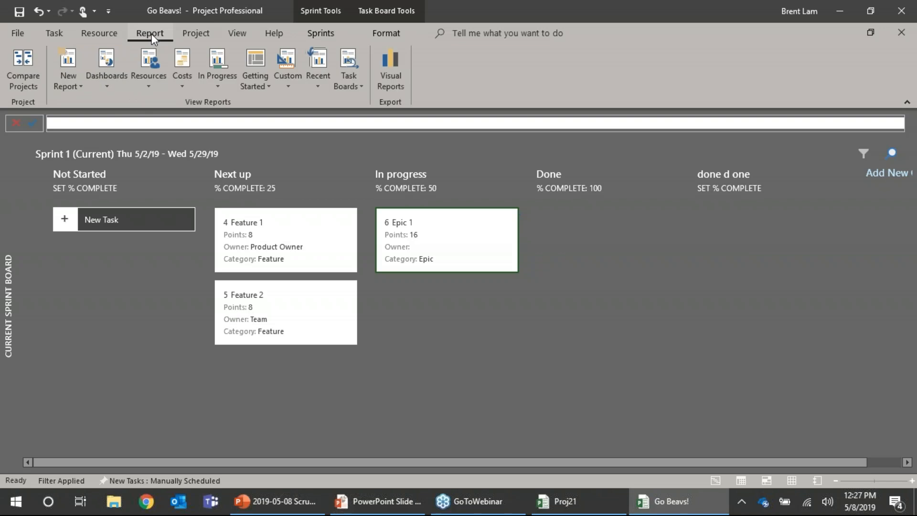
{"action": "left_click", "coordinate": [109, 85]}
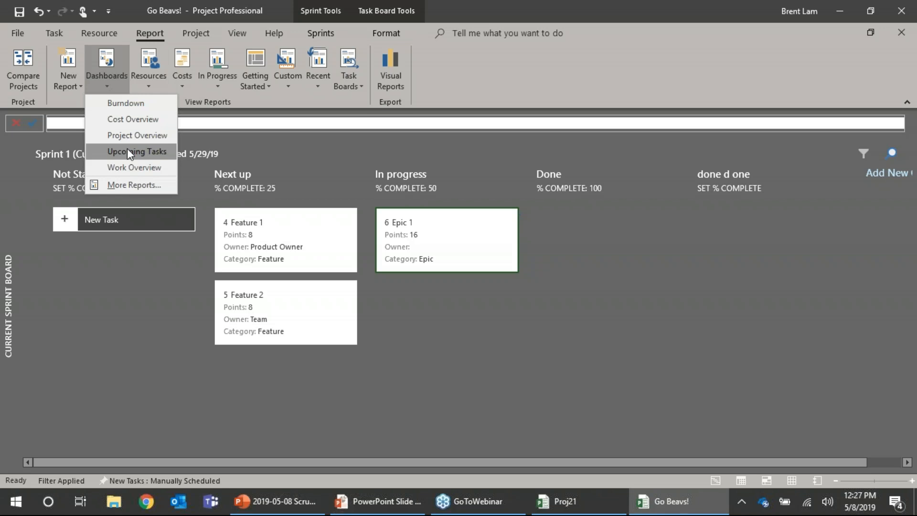
{"action": "left_click", "coordinate": [132, 103]}
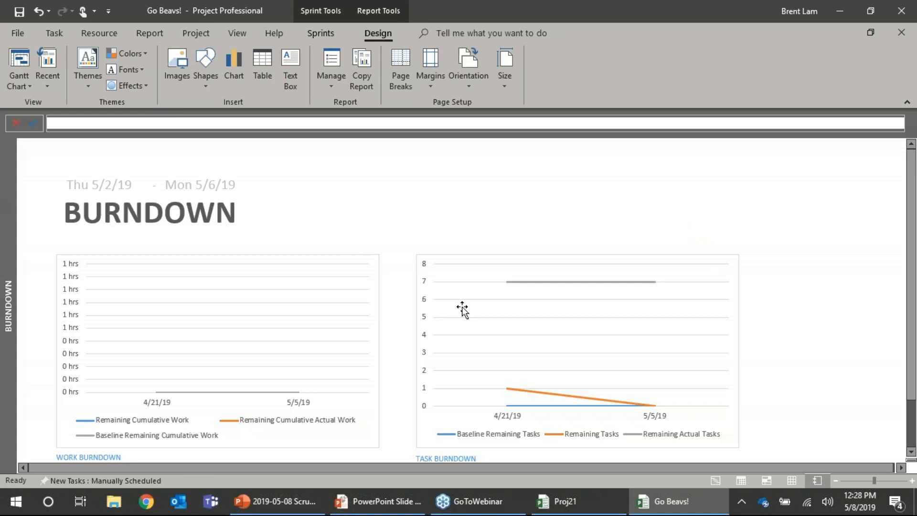
Open the Task Board showing the tasks of all sprints
{"action": "left_click", "coordinate": [325, 35]}
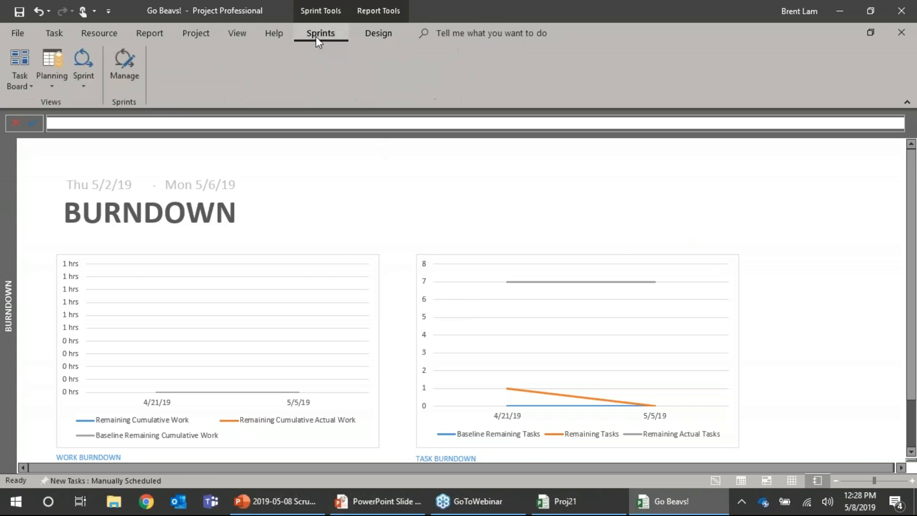
{"action": "left_click", "coordinate": [22, 54]}
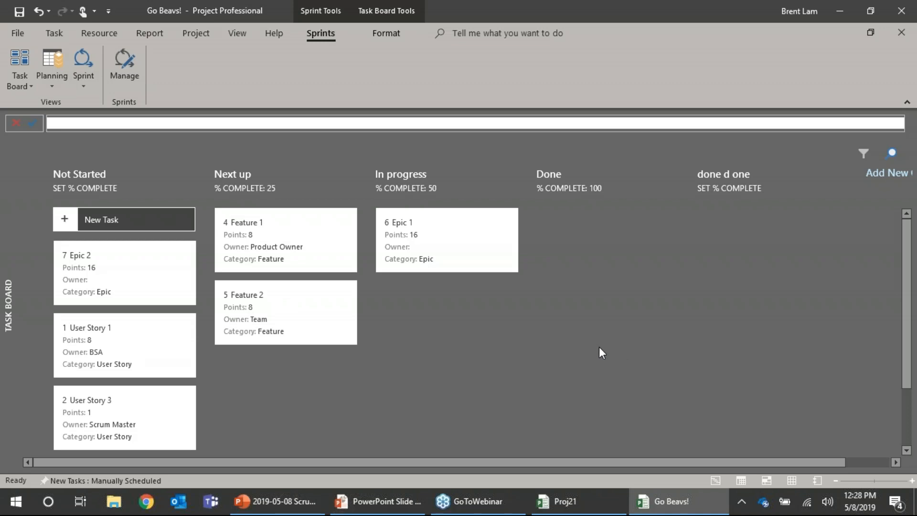
Switch to the PowerPoint slide show and advance to the slide announcing the May 16th training session
{"action": "key", "text": "alt+Tab"}
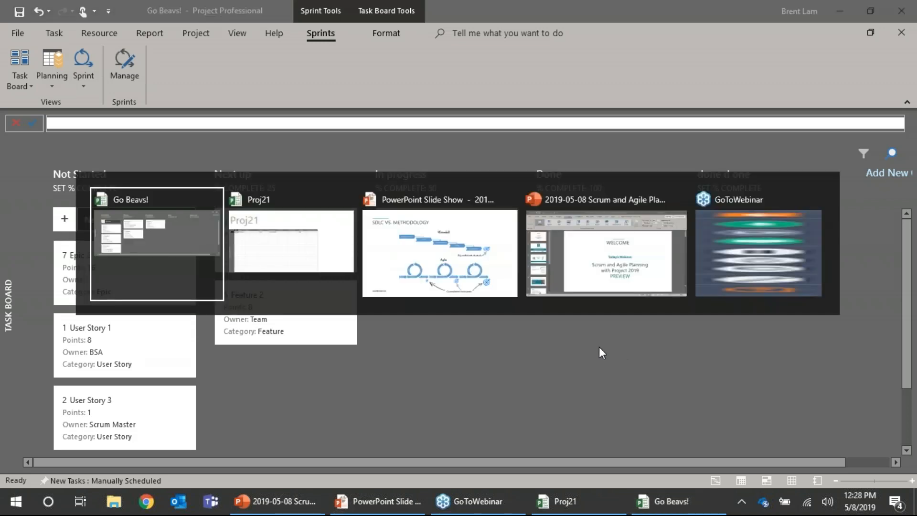
{"action": "left_click", "coordinate": [460, 269]}
{"action": "key", "text": "Right"}
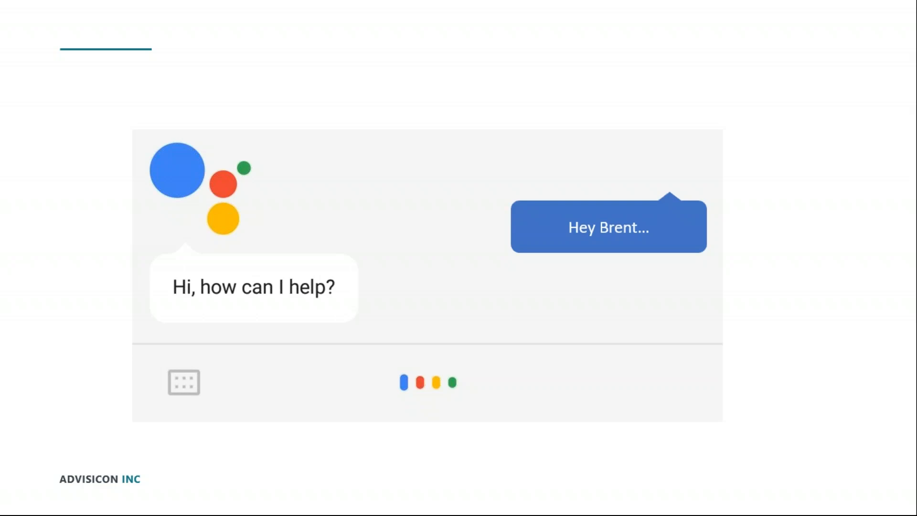
{"action": "key", "text": "Right"}
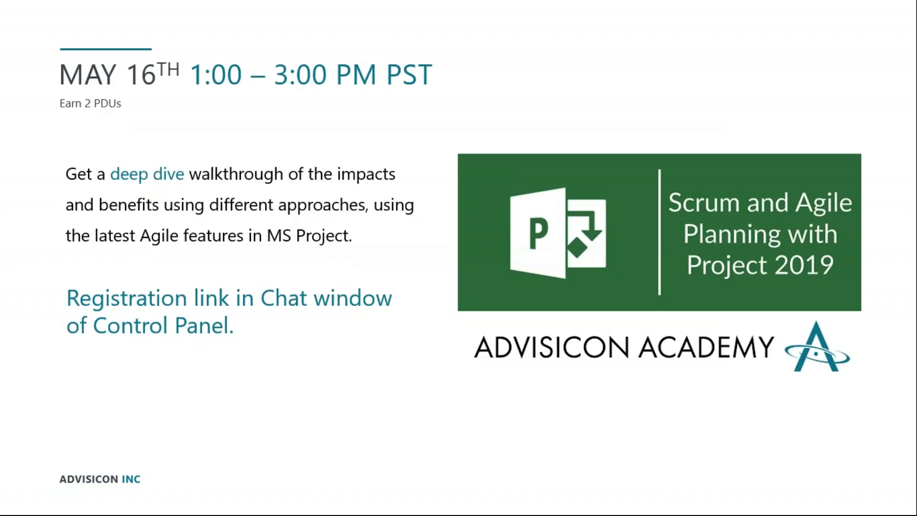